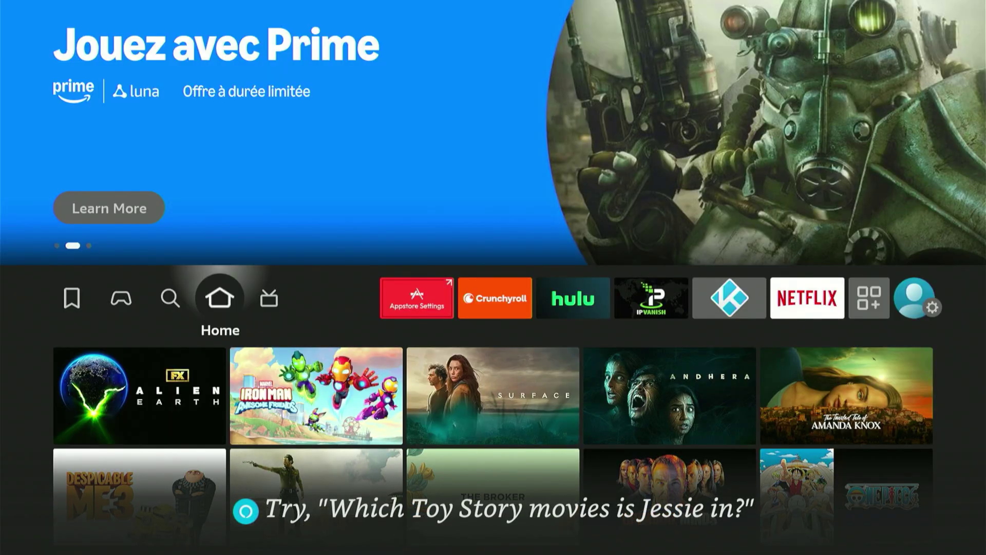
# Go to the Find > Search section and bring up the on-screen search keyboard
pyautogui.press('Left')
pyautogui.press('Right')
pyautogui.press('Right')
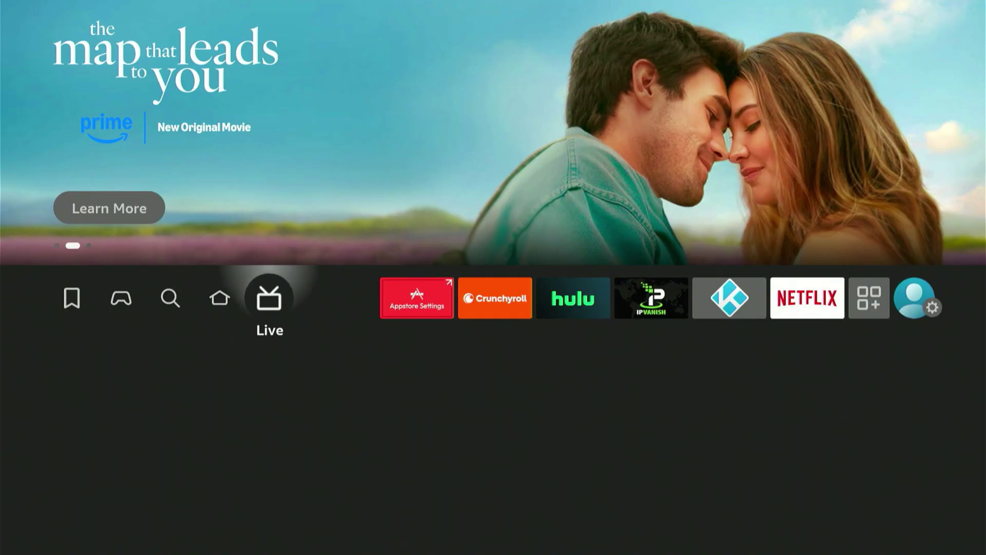
pyautogui.press('Right')
pyautogui.press('Left')
pyautogui.press('Left')
pyautogui.press('Left')
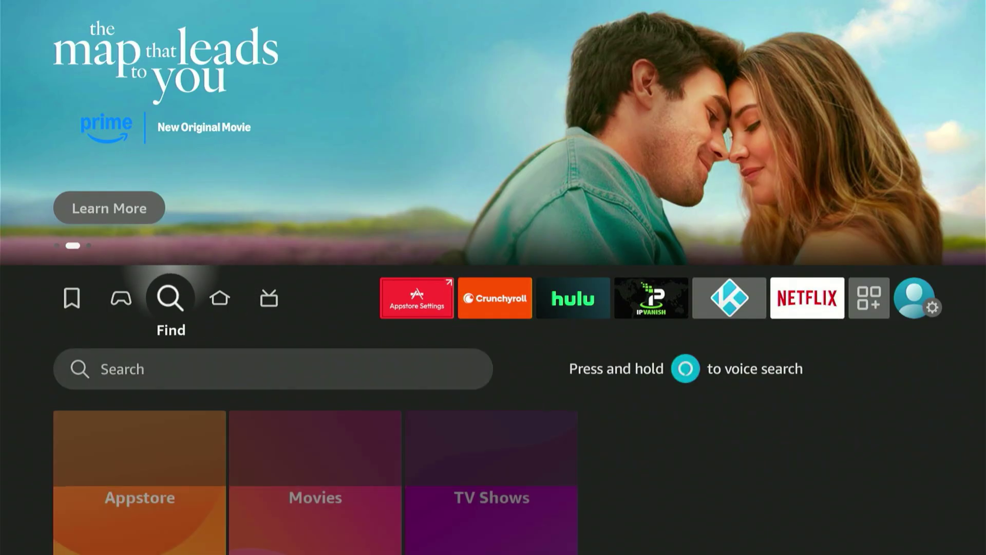
pyautogui.press('Left')
pyautogui.press('Right')
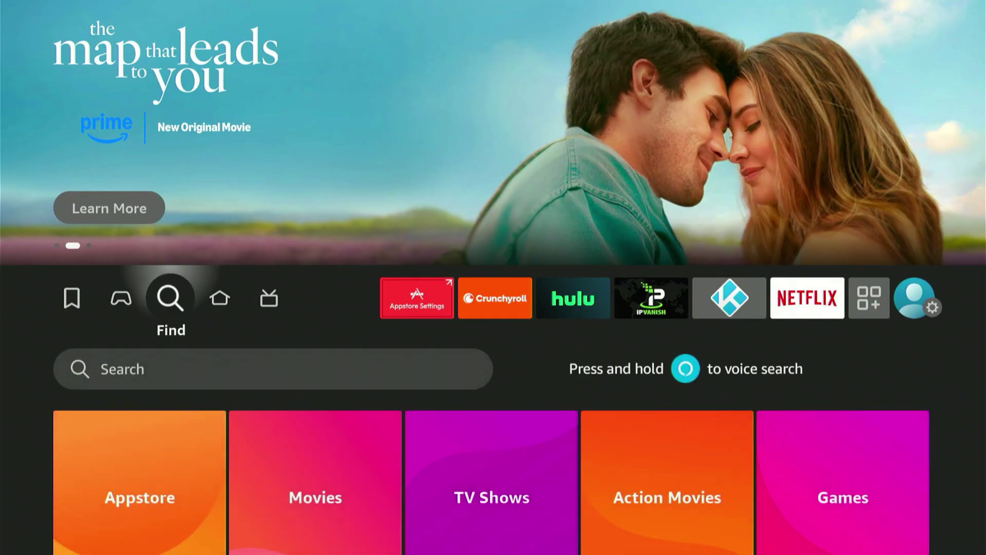
pyautogui.press('Down')
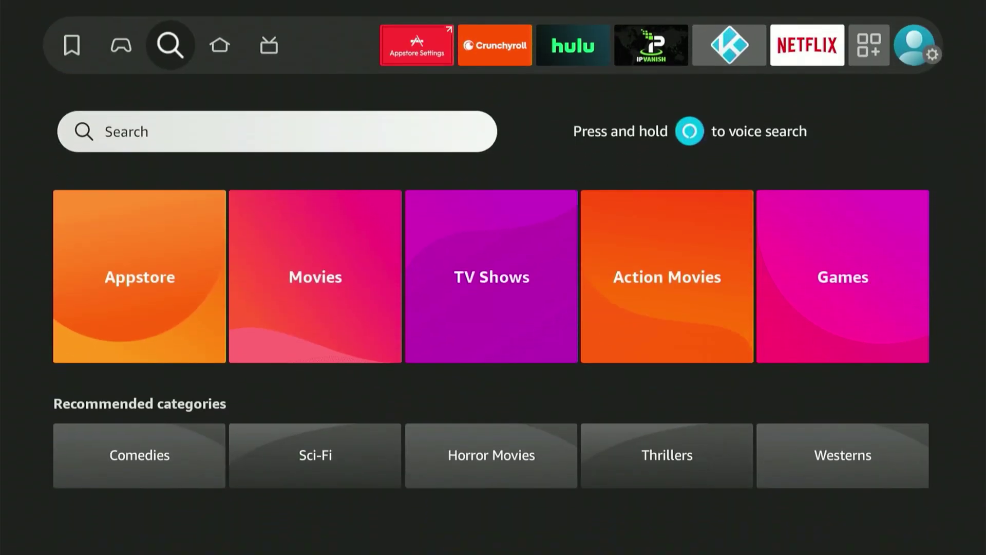
pyautogui.press('Return')
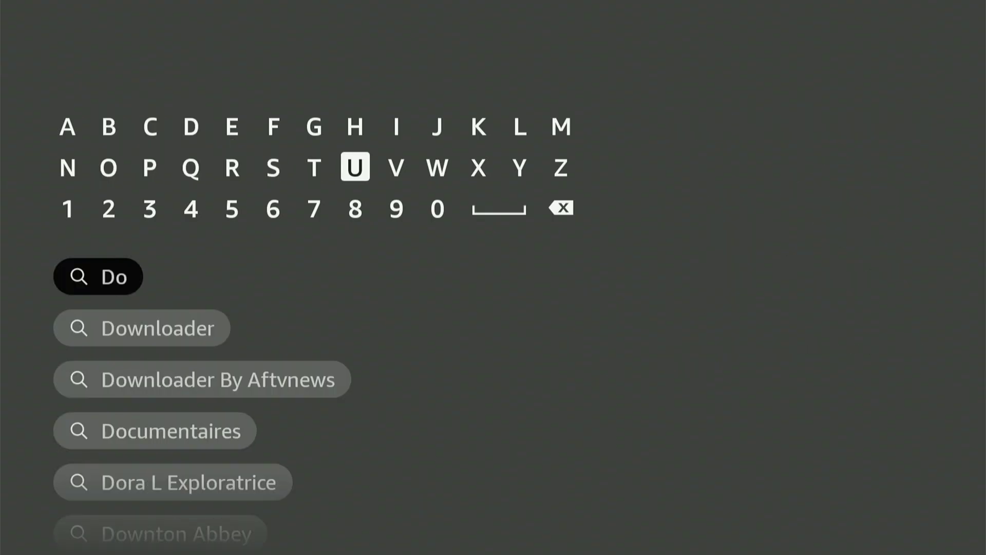
pyautogui.press('Right')
pyautogui.press('Right')
# Enter the query 'Dow' so Downloader appears among the suggestions
pyautogui.press('Return')
pyautogui.press('Down')
pyautogui.press('Down')
pyautogui.press('Down')
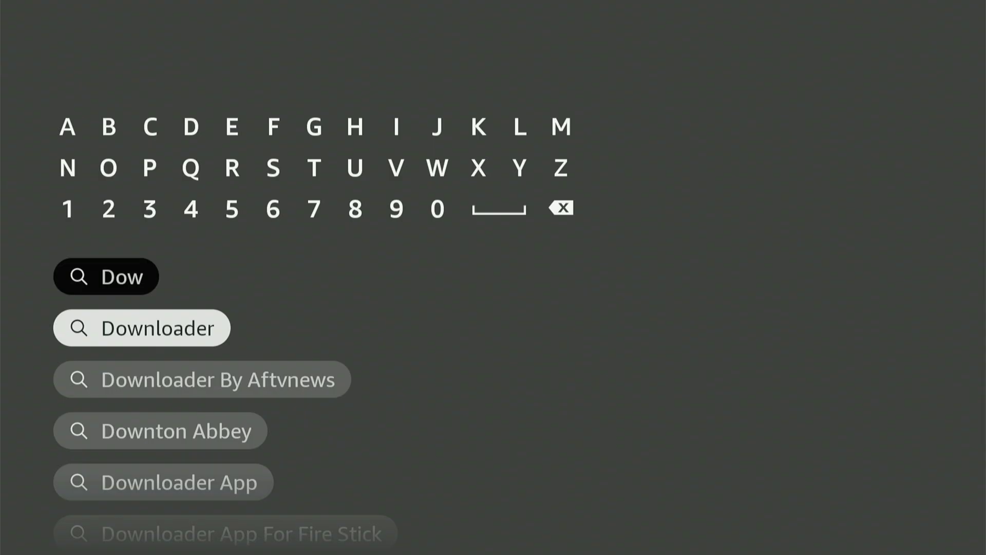
pyautogui.press('Return')
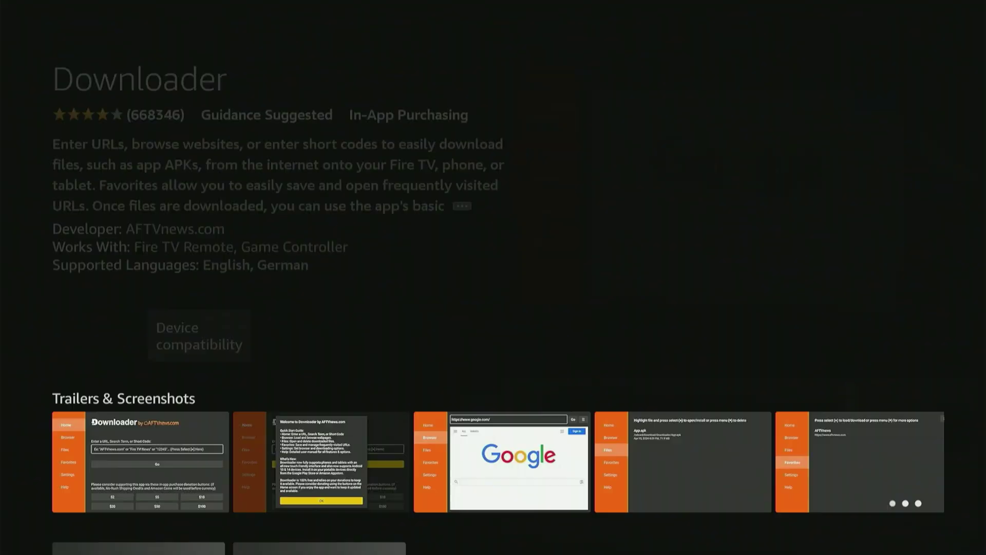
# Install Downloader from its Appstore page, then go back to the home screen
pyautogui.press('Return')
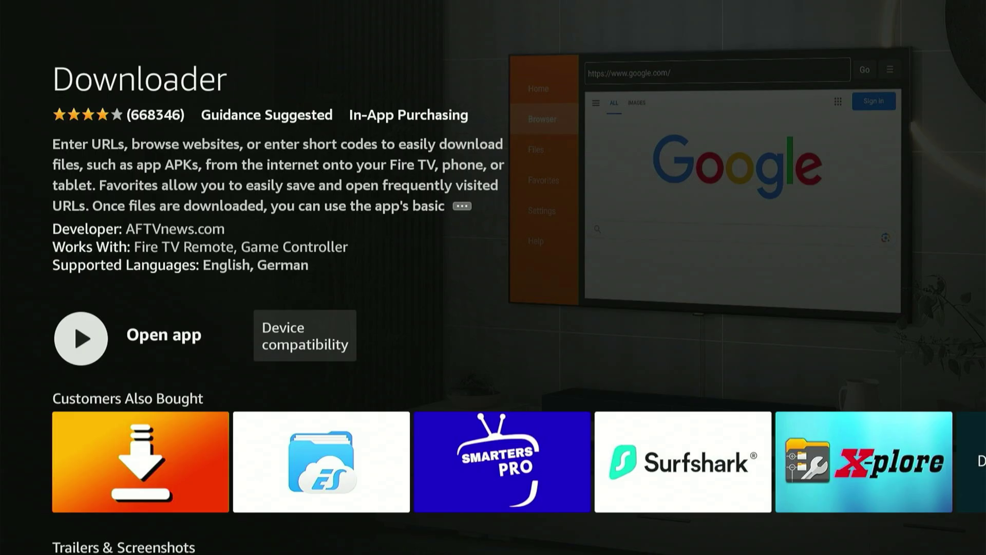
pyautogui.press('Home')
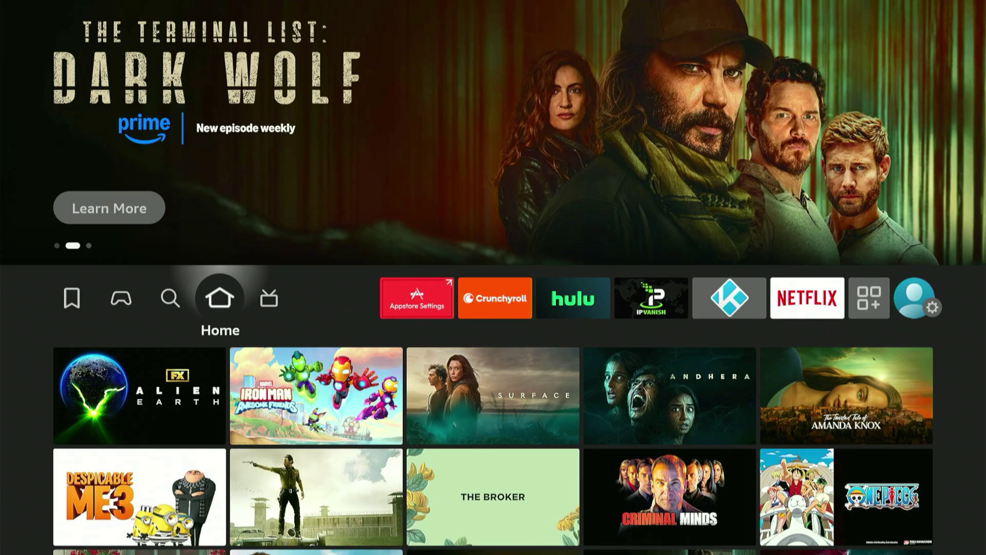
# Move along the top bar past the pinned apps to the settings gear
pyautogui.press('Right')
pyautogui.press('Right')
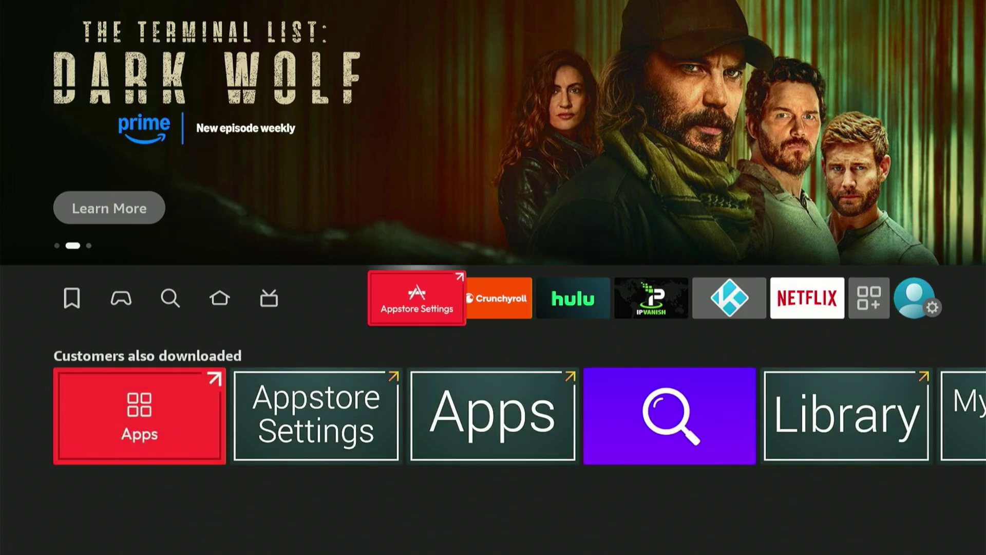
pyautogui.press('Right')
pyautogui.press('Right')
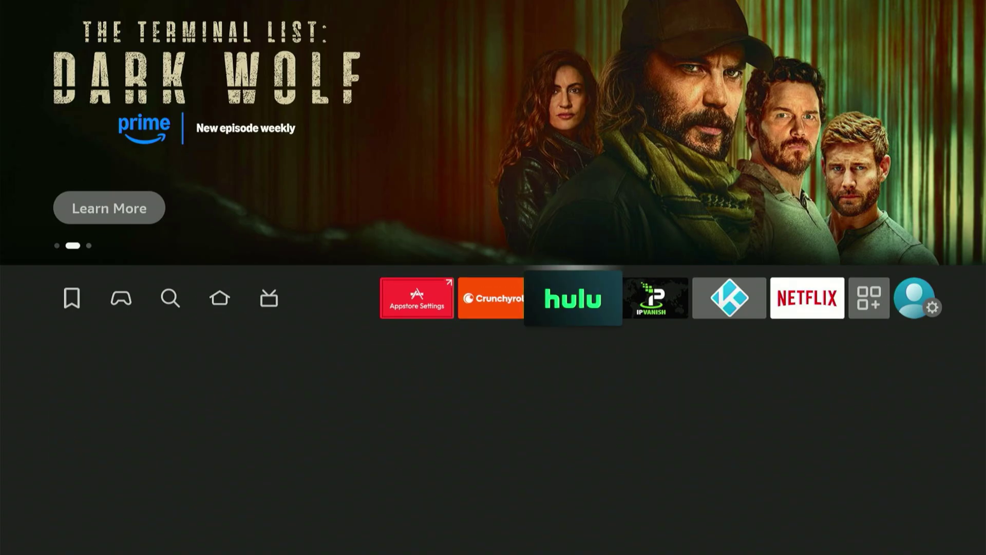
pyautogui.press('Right')
pyautogui.press('Right')
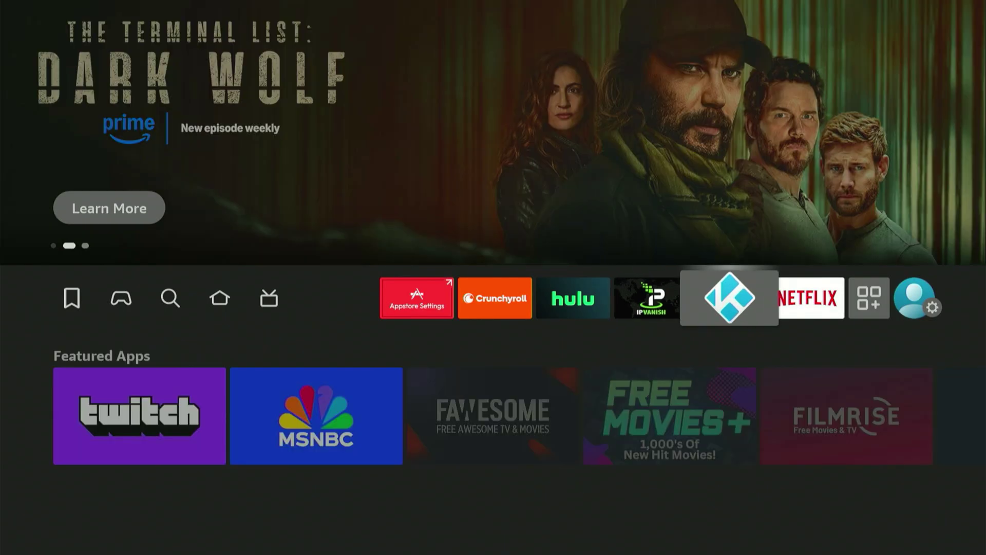
pyautogui.press('Right')
pyautogui.press('Right')
pyautogui.press('Right')
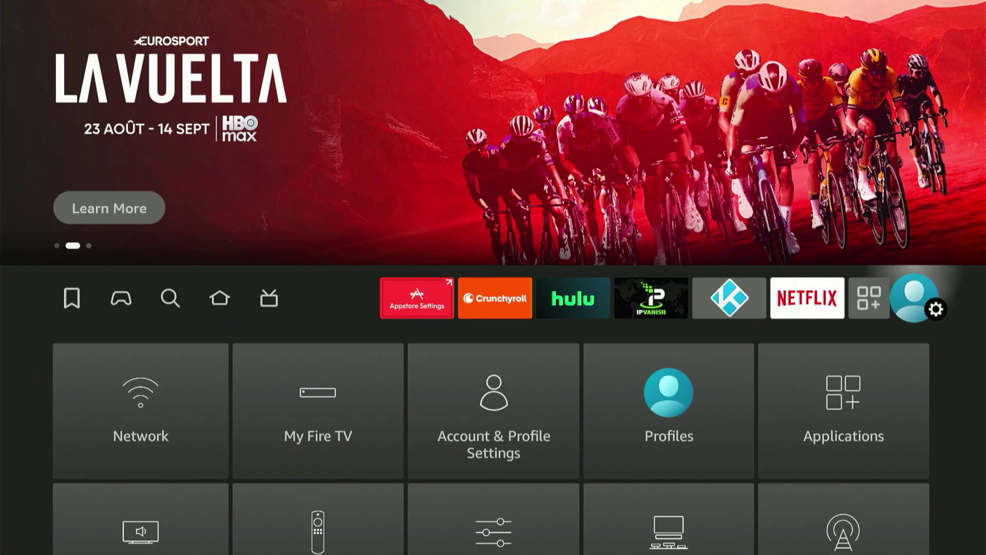
# Navigate the settings tiles to reach and open My Fire TV
pyautogui.press('Down')
pyautogui.press('Down')
pyautogui.press('Right')
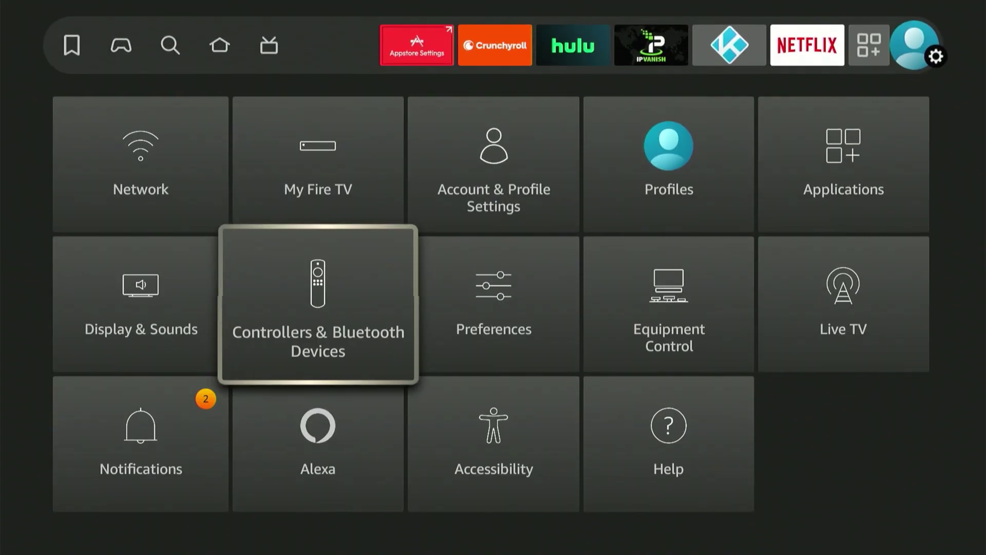
pyautogui.press('Right')
pyautogui.press('Right')
pyautogui.press('Up')
pyautogui.press('Right')
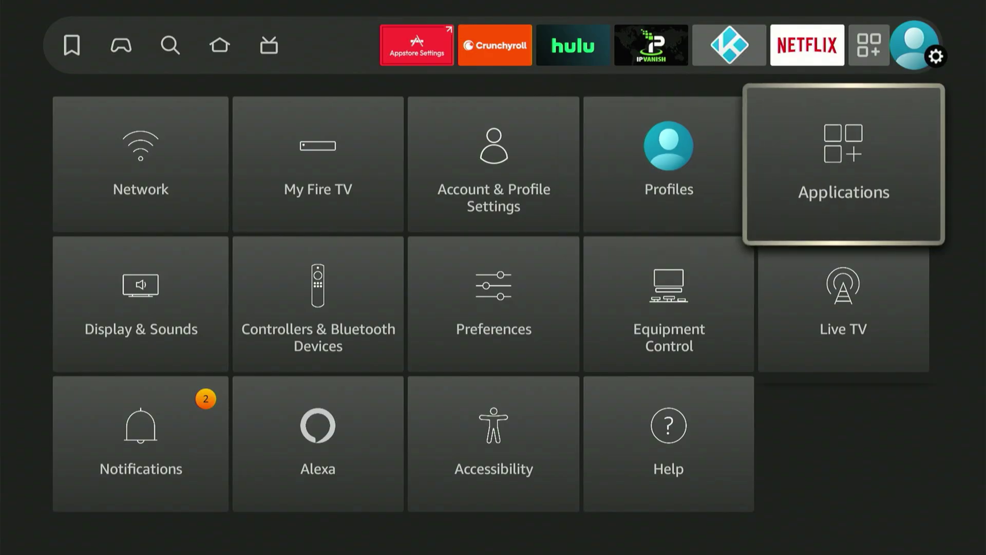
pyautogui.press('Down')
pyautogui.press('Left')
pyautogui.press('Down')
pyautogui.press('Left')
pyautogui.press('Left')
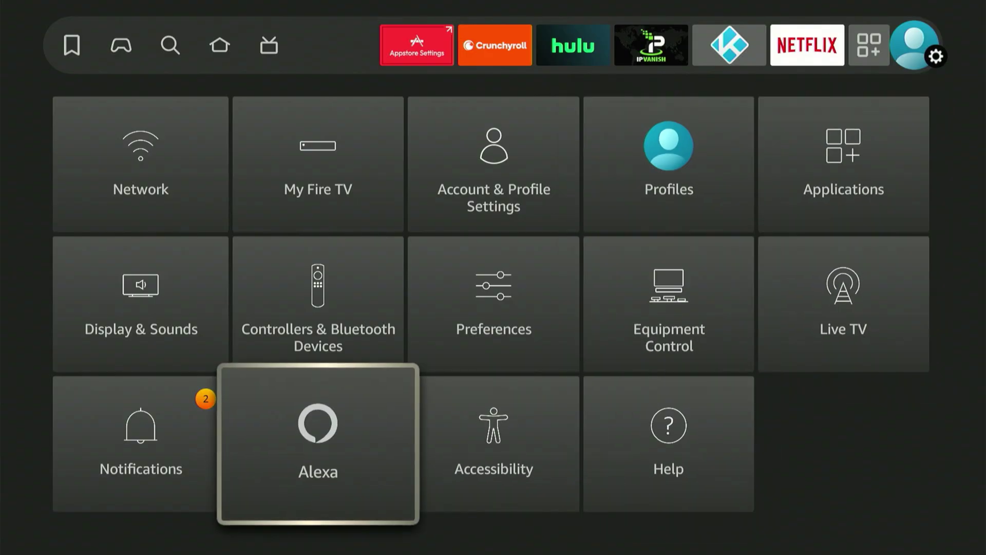
pyautogui.press('Up')
pyautogui.press('Right')
pyautogui.press('Right')
pyautogui.press('Up')
pyautogui.press('Left')
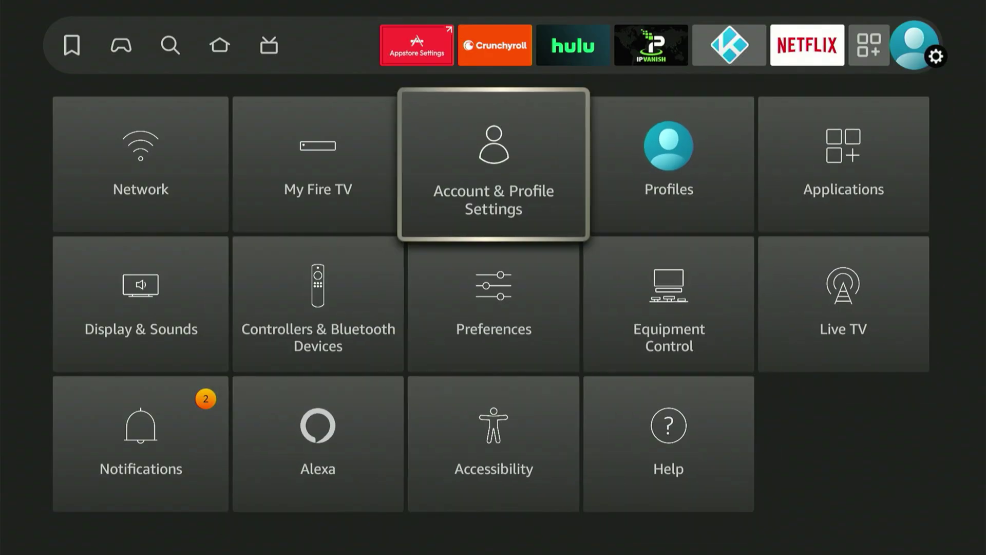
pyautogui.press('Down')
pyautogui.press('Down')
pyautogui.press('Left')
pyautogui.press('Left')
pyautogui.press('Up')
pyautogui.press('Up')
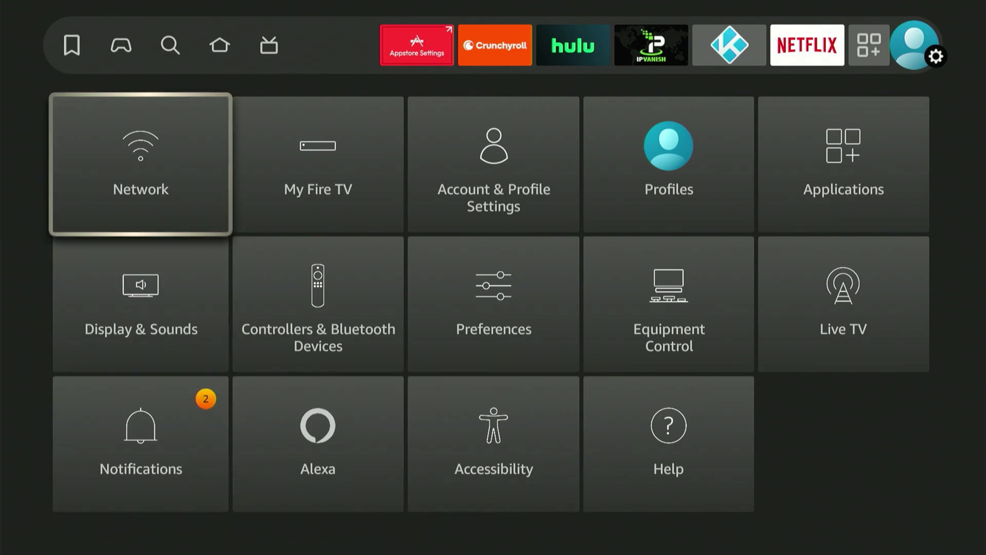
pyautogui.press('Right')
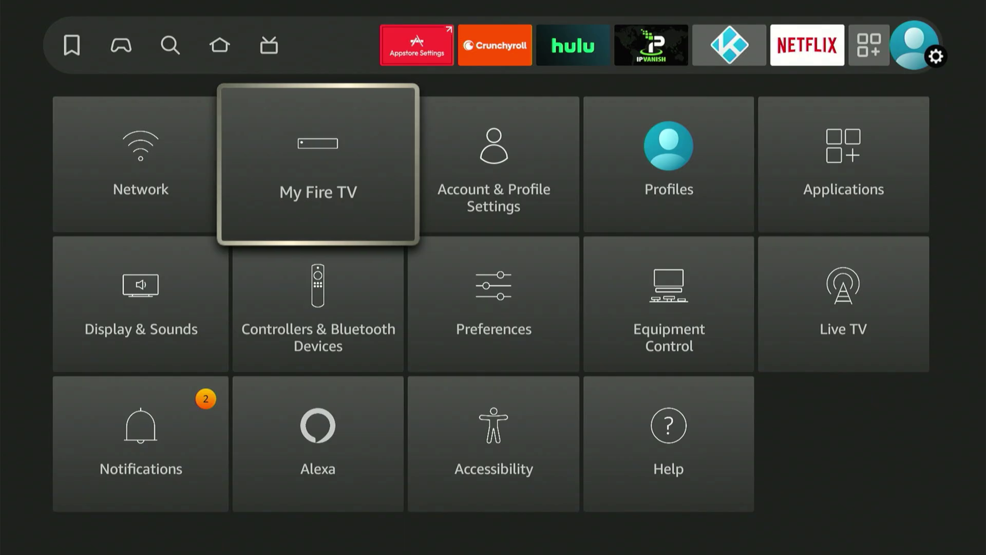
pyautogui.press('Return')
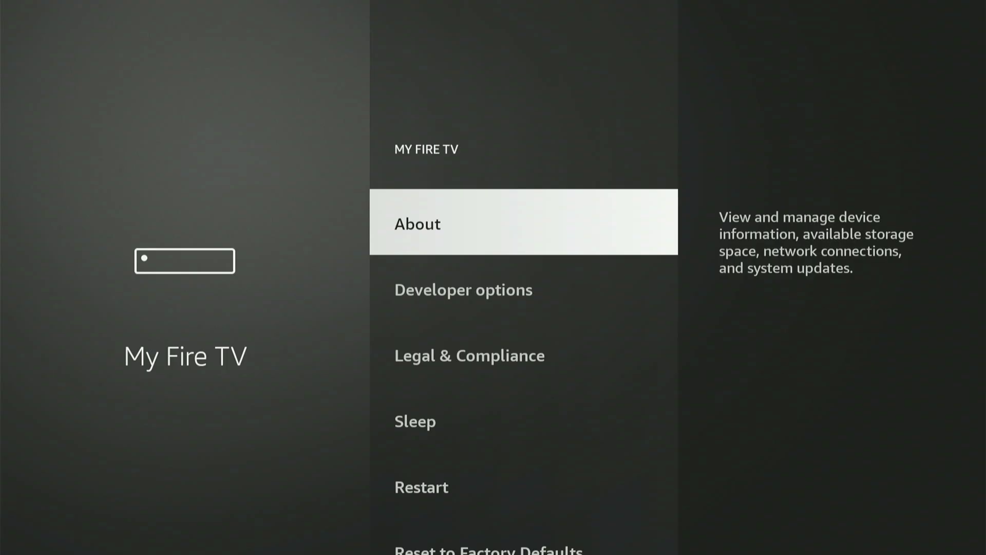
pyautogui.press('Down')
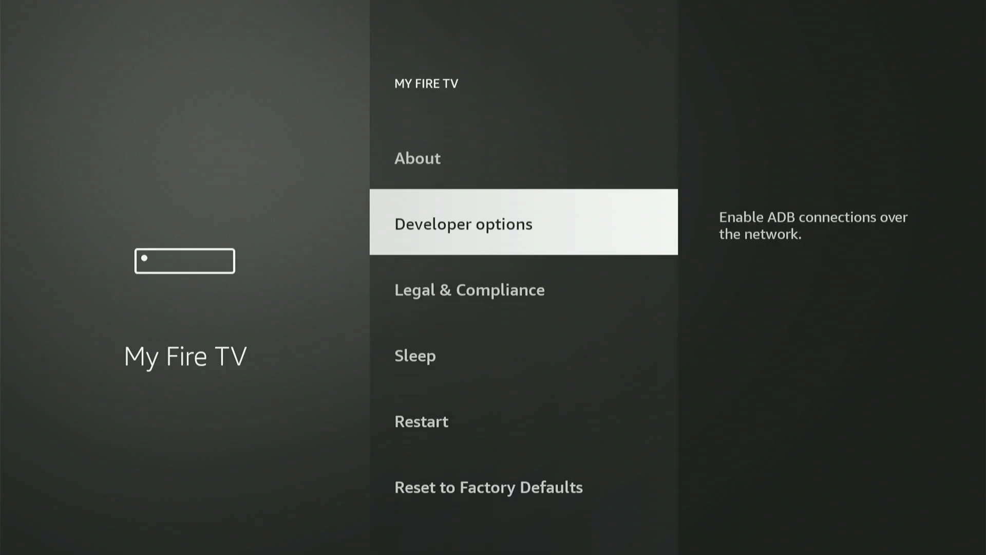
pyautogui.press('Up')
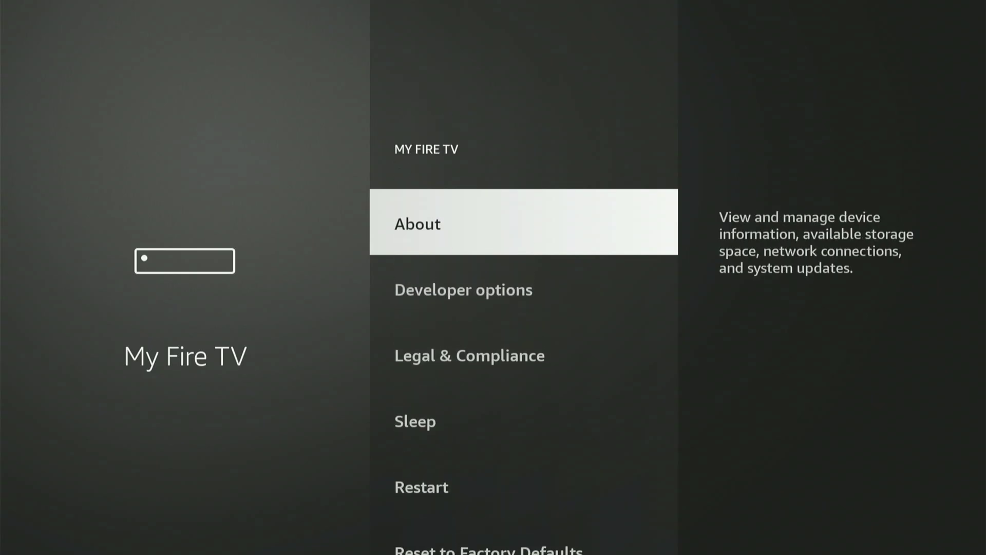
pyautogui.press('Return')
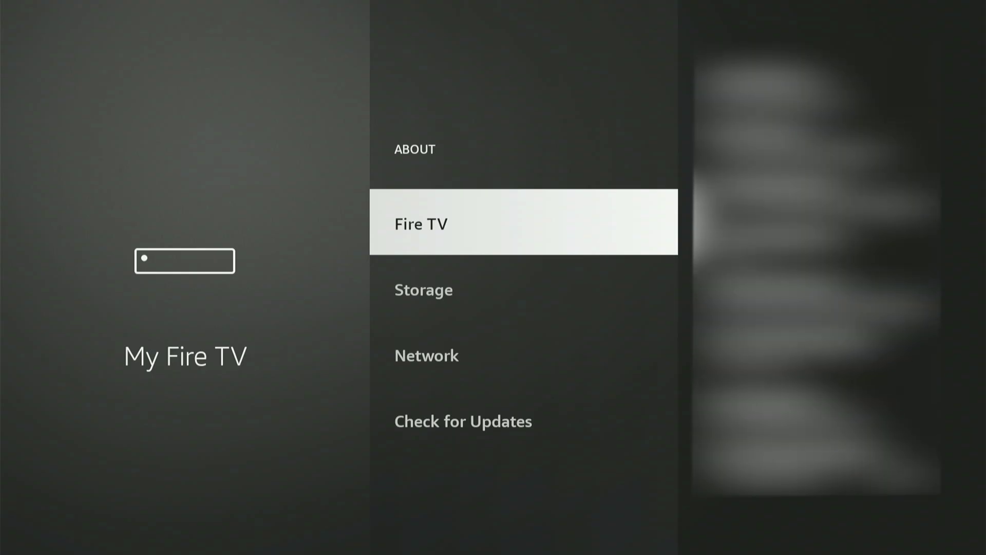
pyautogui.press('Return')
pyautogui.press('Return')
pyautogui.press('Return')
pyautogui.press('Return')
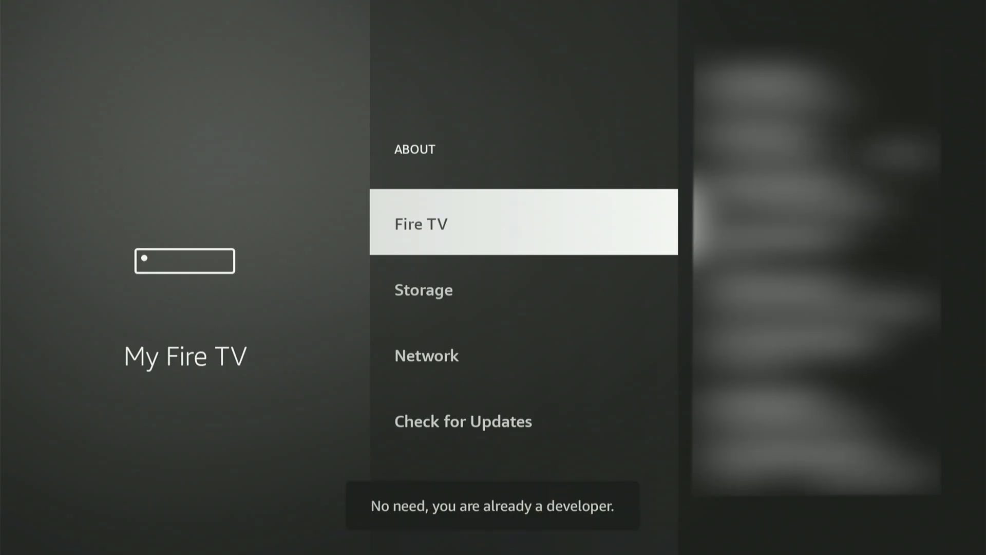
pyautogui.press('Return')
pyautogui.press('Return')
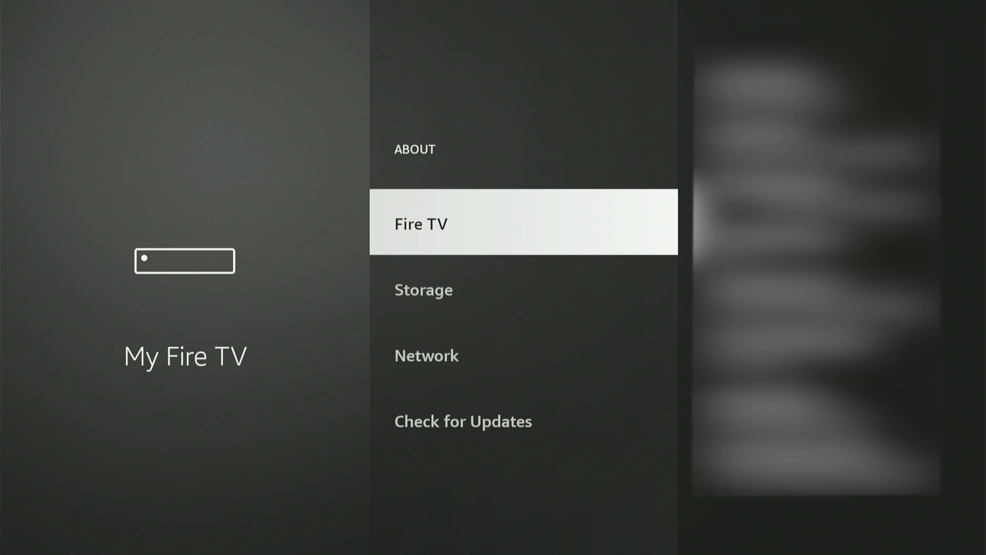
pyautogui.press('Escape')
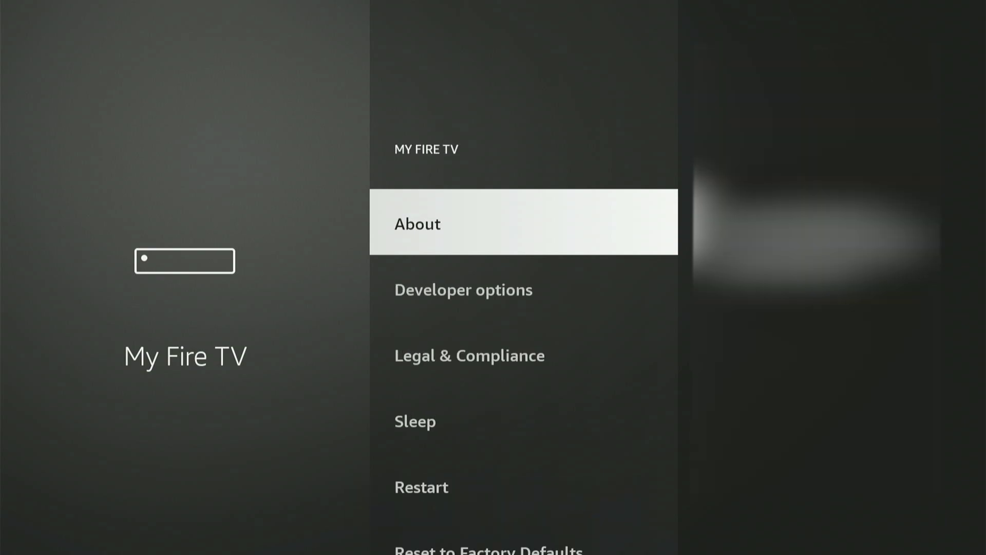
pyautogui.press('Down')
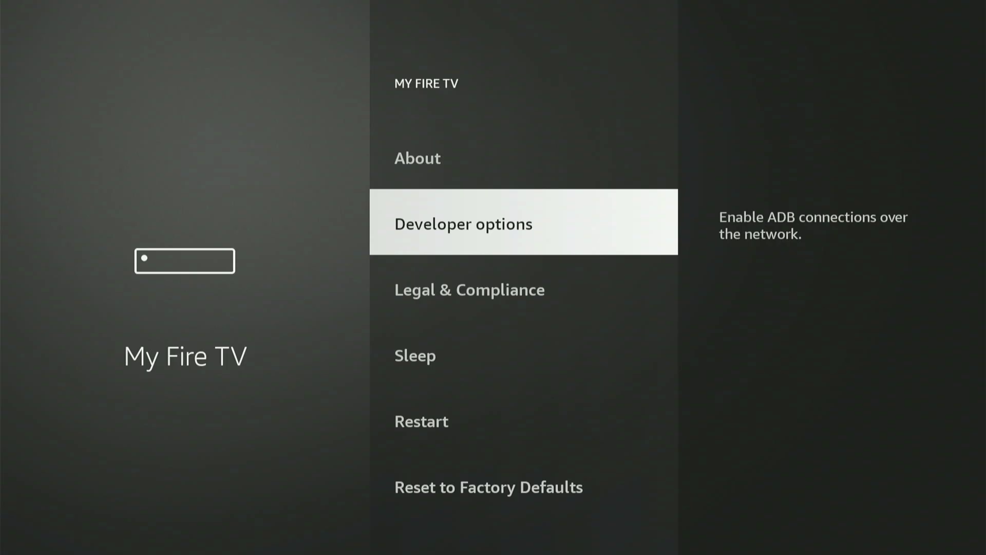
# In Developer options, switch Install unknown apps ON for Downloader, keeping ADB debugging on
pyautogui.press('Return')
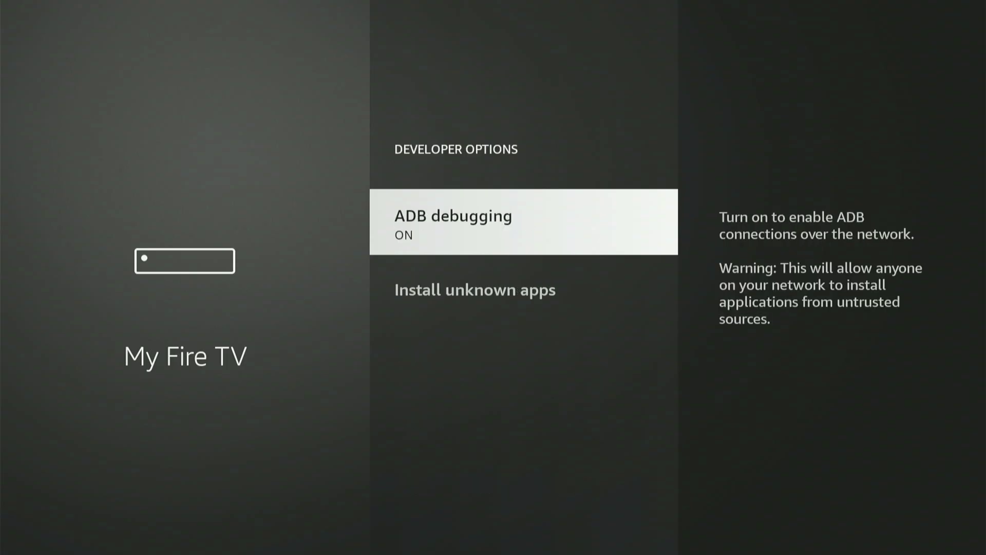
pyautogui.press('Return')
pyautogui.press('Down')
pyautogui.press('Return')
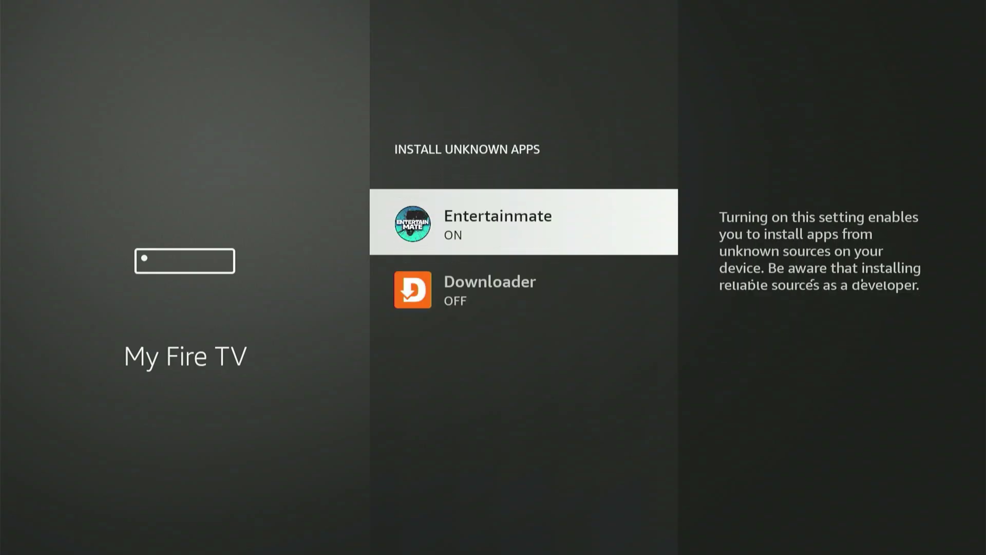
pyautogui.press('Down')
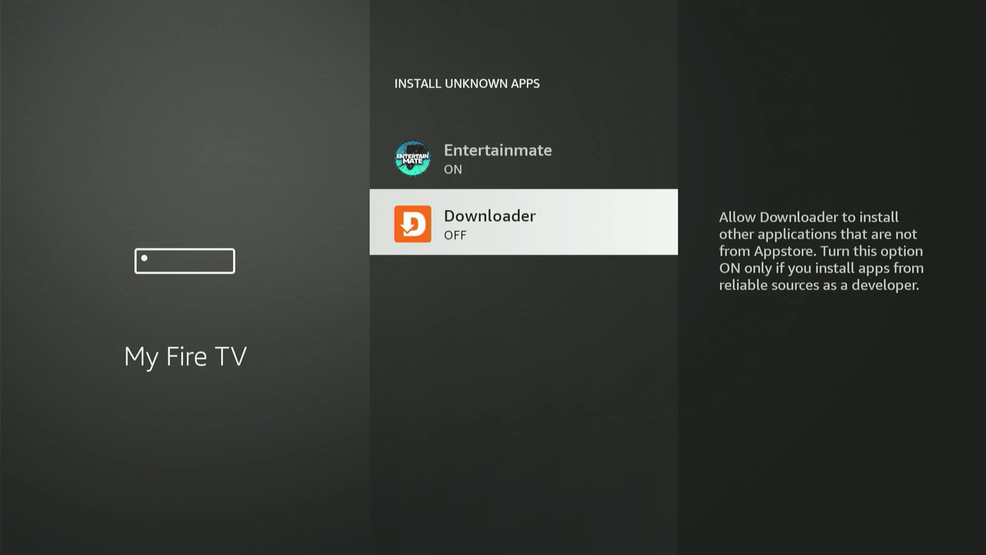
pyautogui.press('Return')
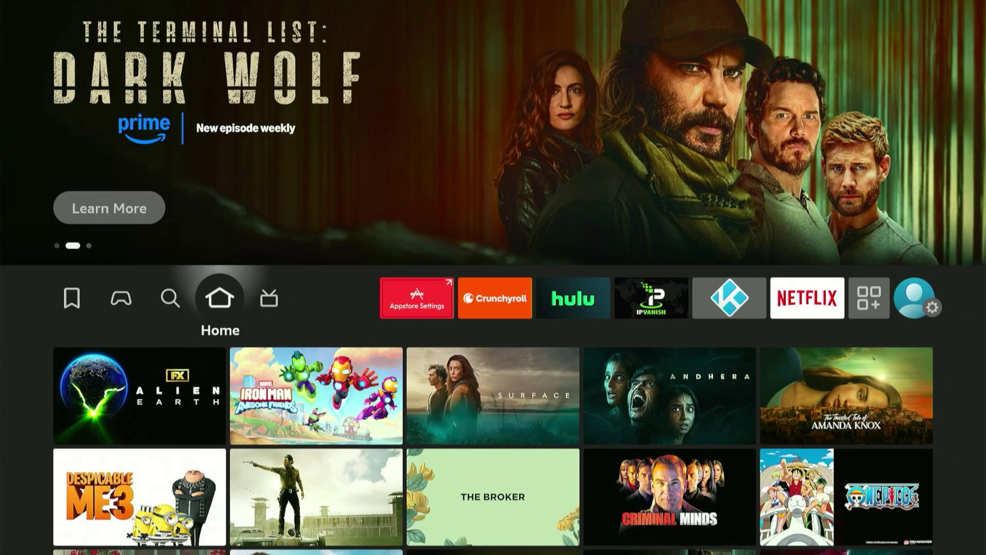
# Launch Downloader from the Your Apps & Channels grid and dismiss its welcome guide
pyautogui.press('Right')
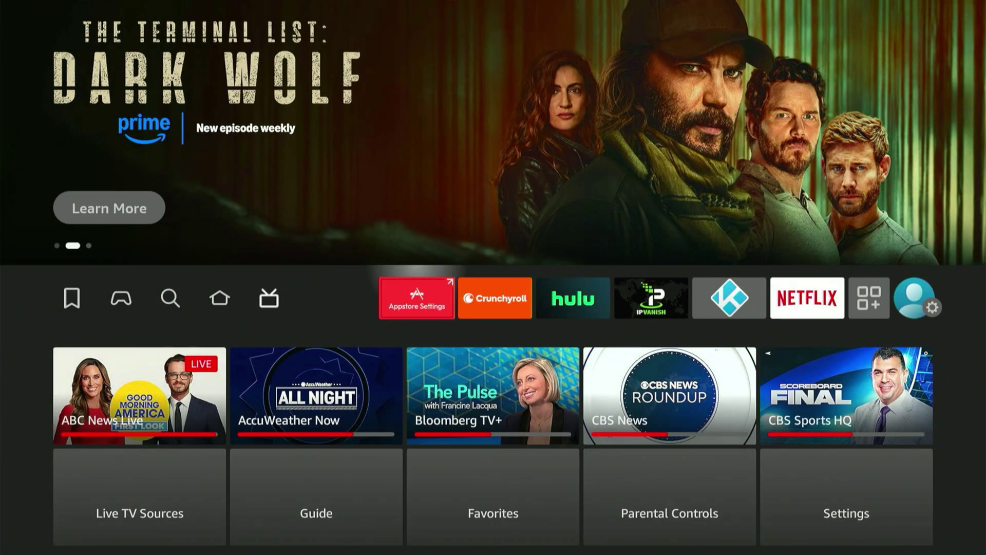
pyautogui.press('Right')
pyautogui.press('Right')
pyautogui.press('Right')
pyautogui.press('Right')
pyautogui.press('Right')
pyautogui.press('Right')
pyautogui.press('Right')
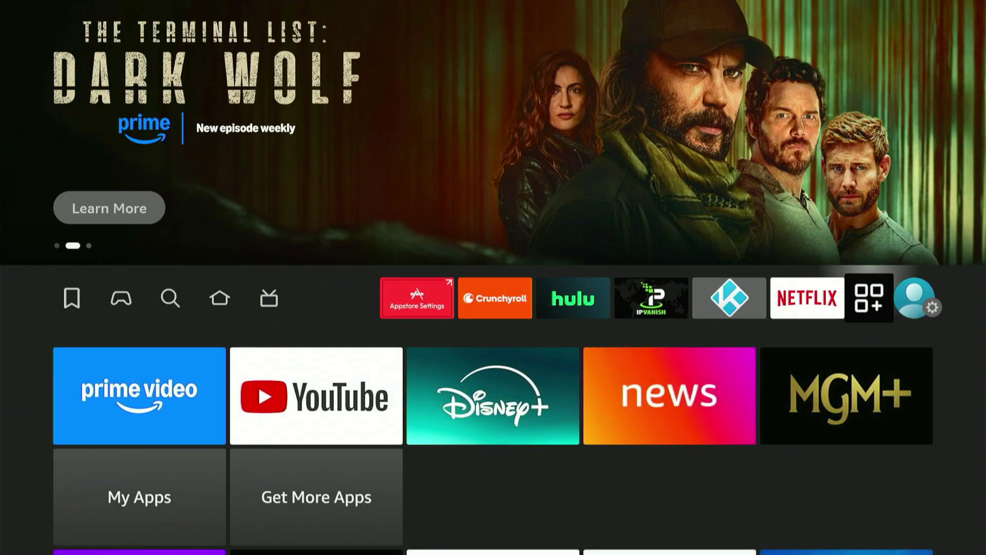
pyautogui.press('Return')
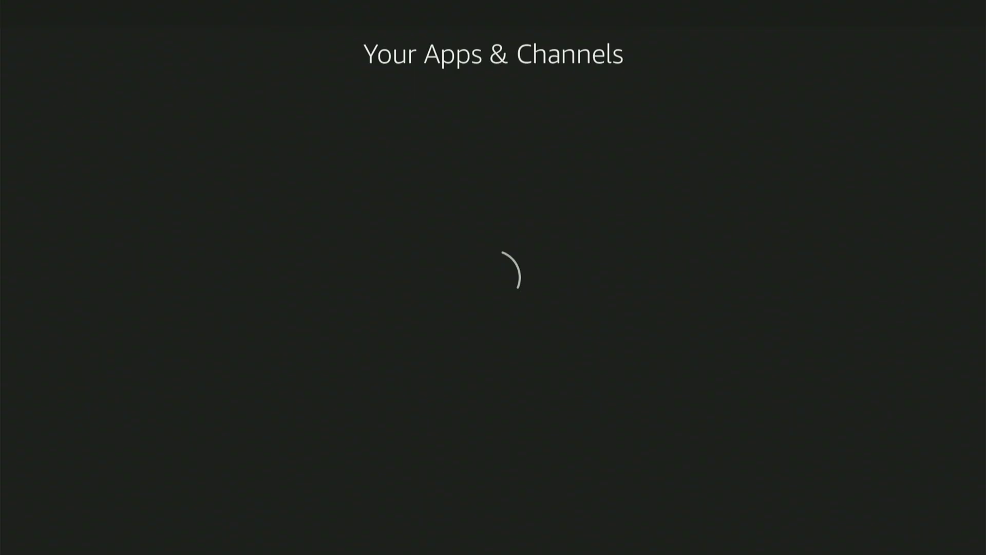
pyautogui.press('Down')
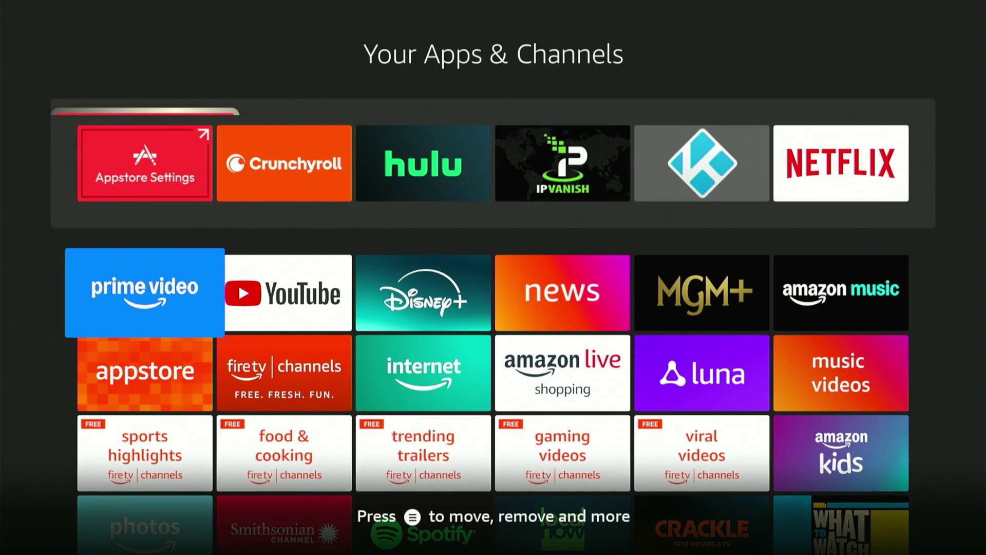
pyautogui.press('Down')
pyautogui.press('Down')
pyautogui.press('Down')
pyautogui.press('Right')
pyautogui.press('Right')
pyautogui.press('Right')
pyautogui.press('Right')
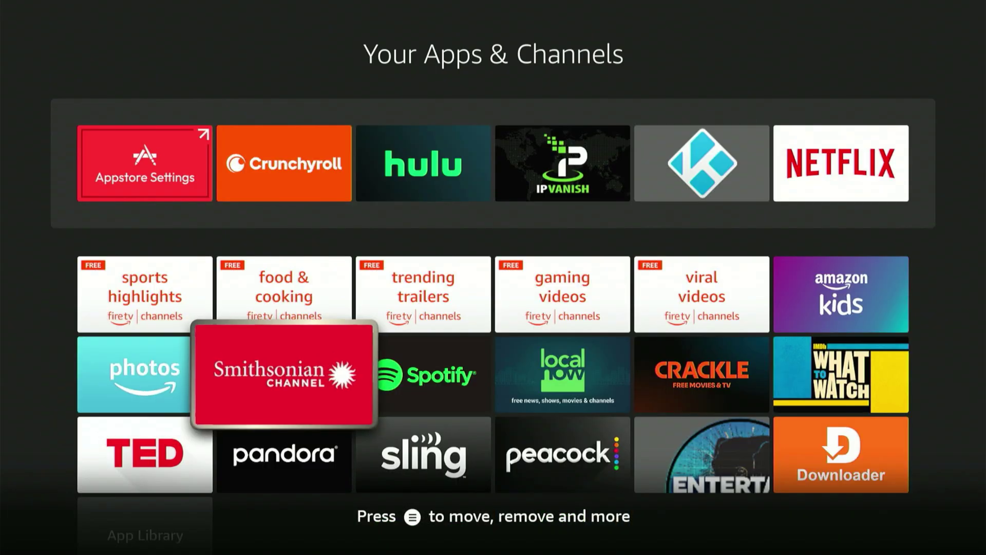
pyautogui.press('Right')
pyautogui.press('Down')
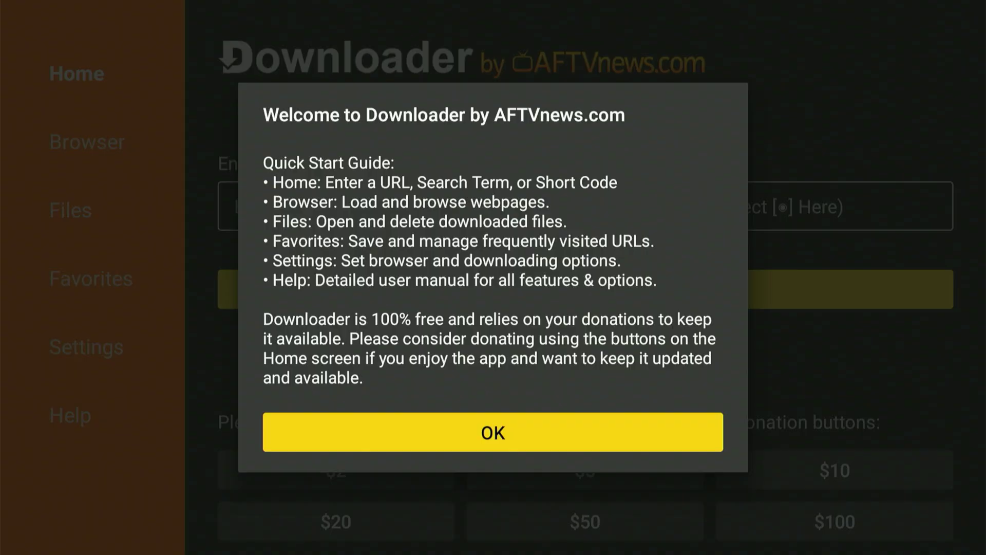
pyautogui.press('Return')
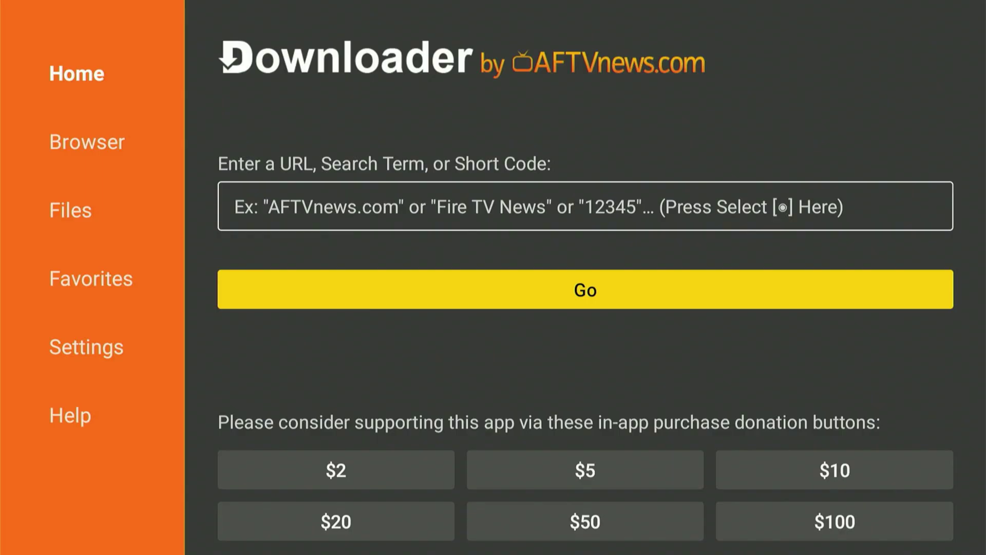
# Enter the short code 3826020 in Downloader's URL field
pyautogui.click(235, 206)
pyautogui.press('Return')
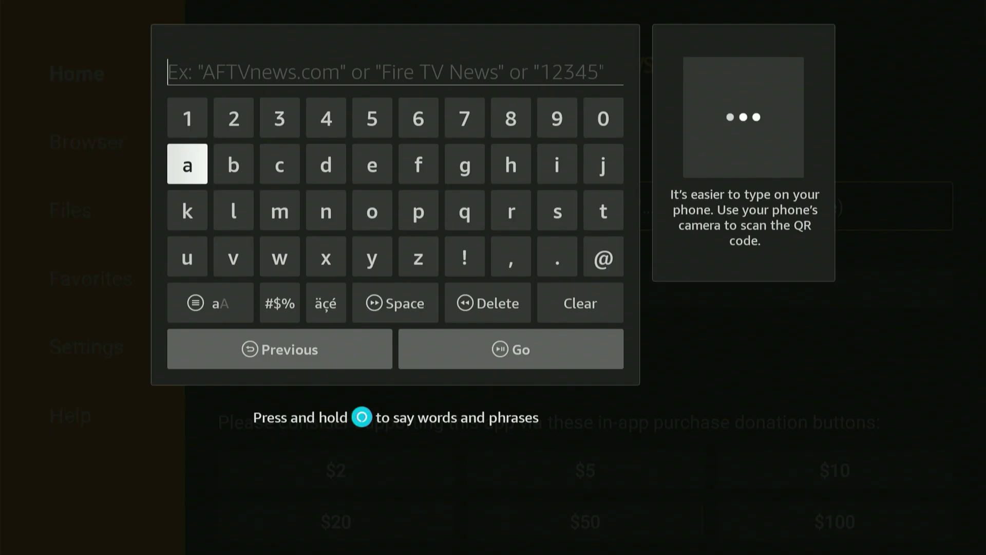
pyautogui.press('Up')
pyautogui.press('Right')
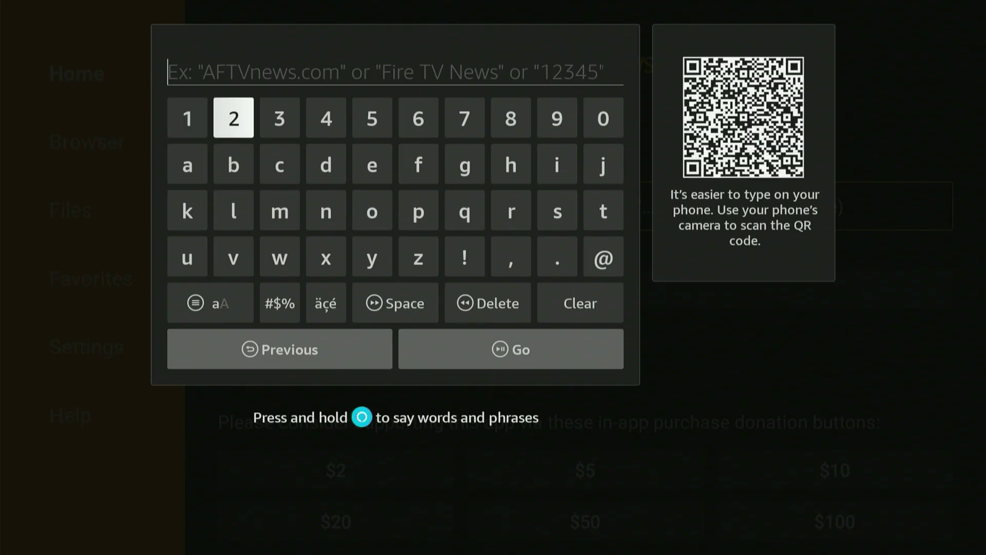
pyautogui.press('Right')
pyautogui.press('Return')
pyautogui.press('Right')
pyautogui.press('Right')
pyautogui.press('Right')
pyautogui.press('Right')
pyautogui.press('Right')
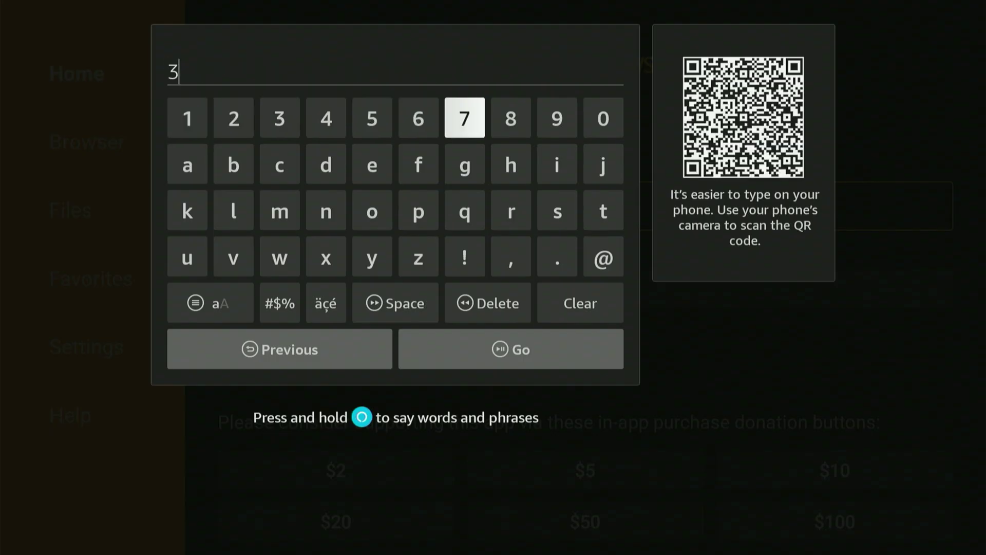
pyautogui.press('Return')
pyautogui.press('Right')
pyautogui.press('Right')
pyautogui.press('Right')
pyautogui.press('Right')
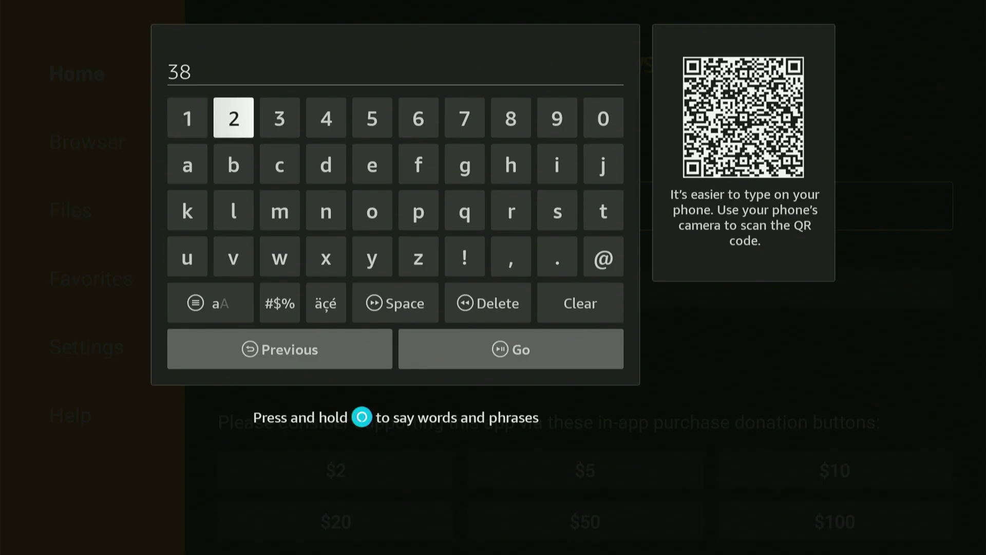
pyautogui.press('Return')
pyautogui.press('Right')
pyautogui.press('Right')
pyautogui.press('Right')
pyautogui.press('Right')
pyautogui.press('Return')
pyautogui.press('Right')
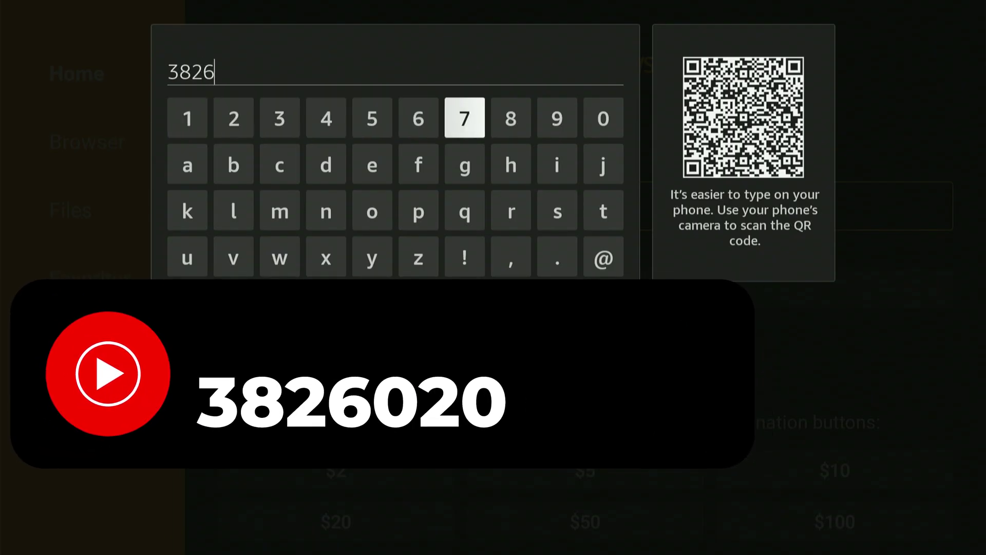
pyautogui.press('Right')
pyautogui.press('Right')
pyautogui.press('Right')
pyautogui.press('Return')
pyautogui.press('Right')
pyautogui.press('Right')
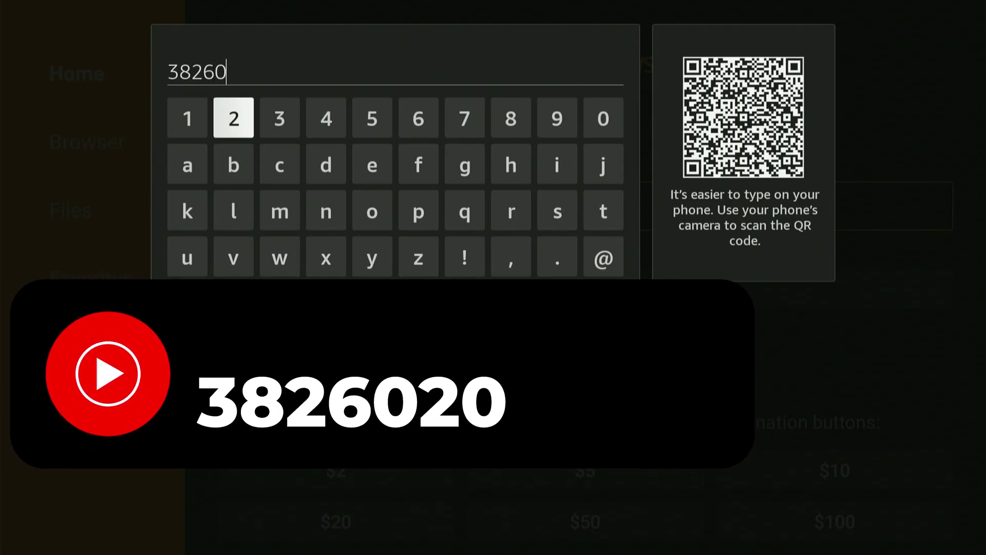
pyautogui.press('Return')
pyautogui.press('Right')
pyautogui.press('Right')
pyautogui.press('Right')
pyautogui.press('Right')
pyautogui.press('Right')
pyautogui.press('Right')
pyautogui.press('Right')
pyautogui.press('Right')
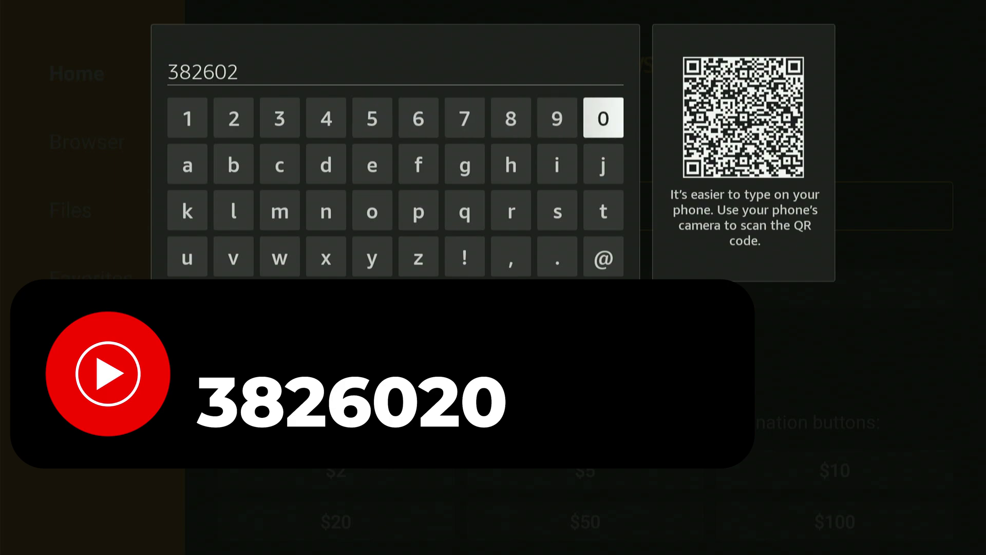
pyautogui.press('Return')
# Submit the code with Go to load the AFTVnews redirect page for UL.apk
pyautogui.press('Down')
pyautogui.press('Down')
pyautogui.press('Down')
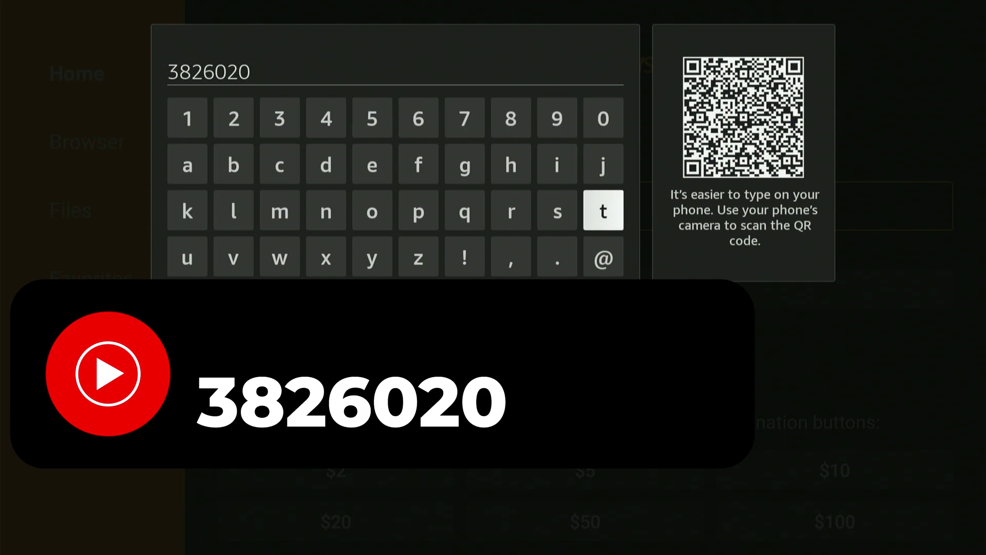
pyautogui.press('Down')
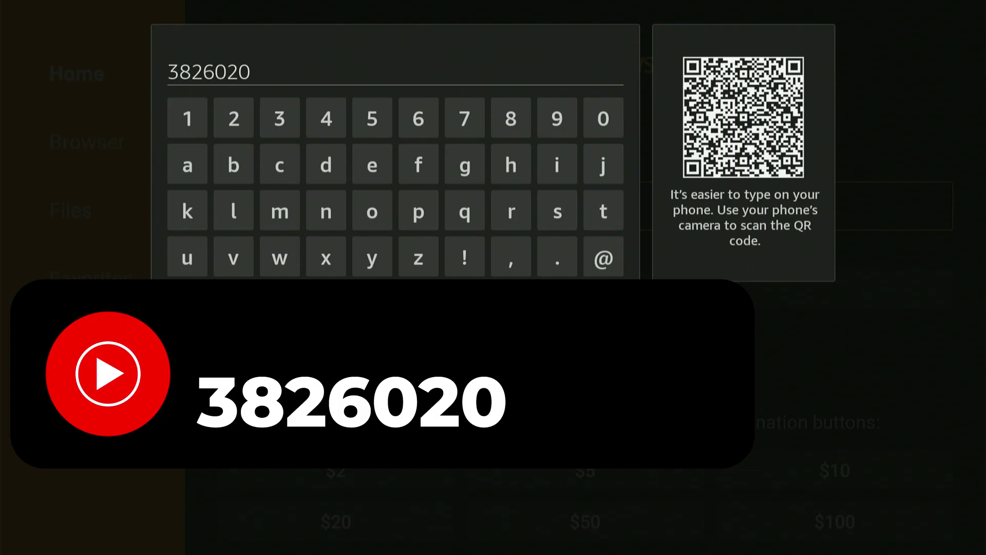
pyautogui.press('Return')
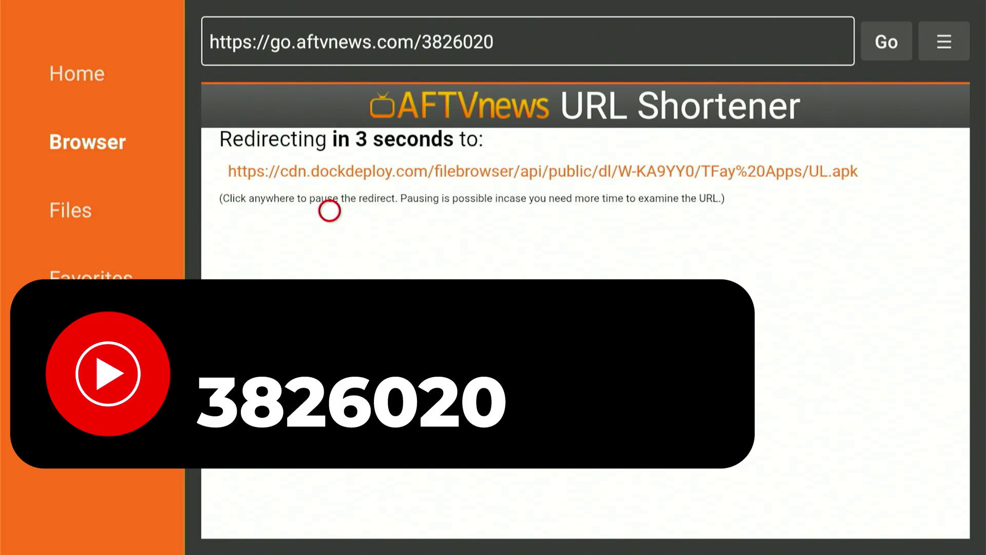
# Pause the redirect, accept the privacy prompt, and download UL.apk from the cdn.dockdeploy link
pyautogui.click(329, 211)
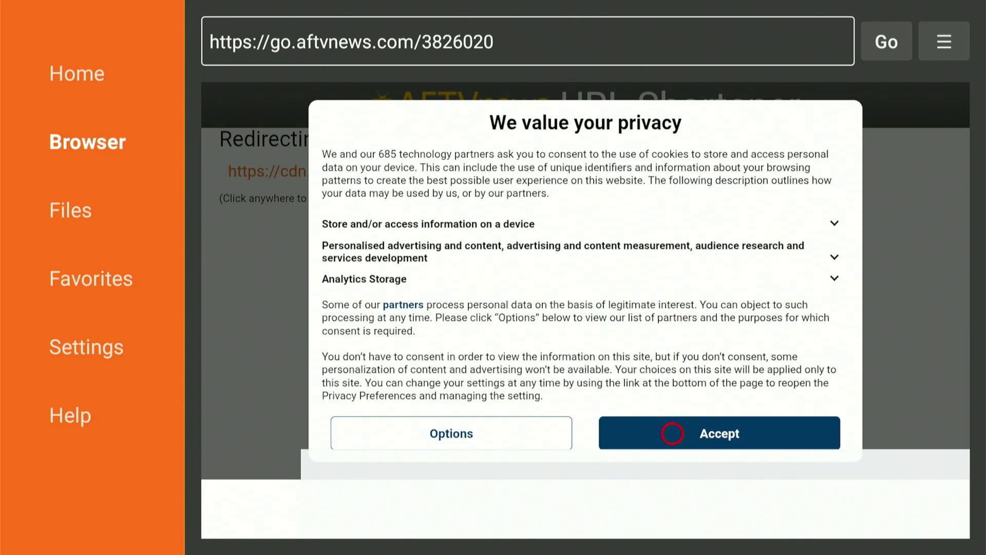
pyautogui.click(673, 433)
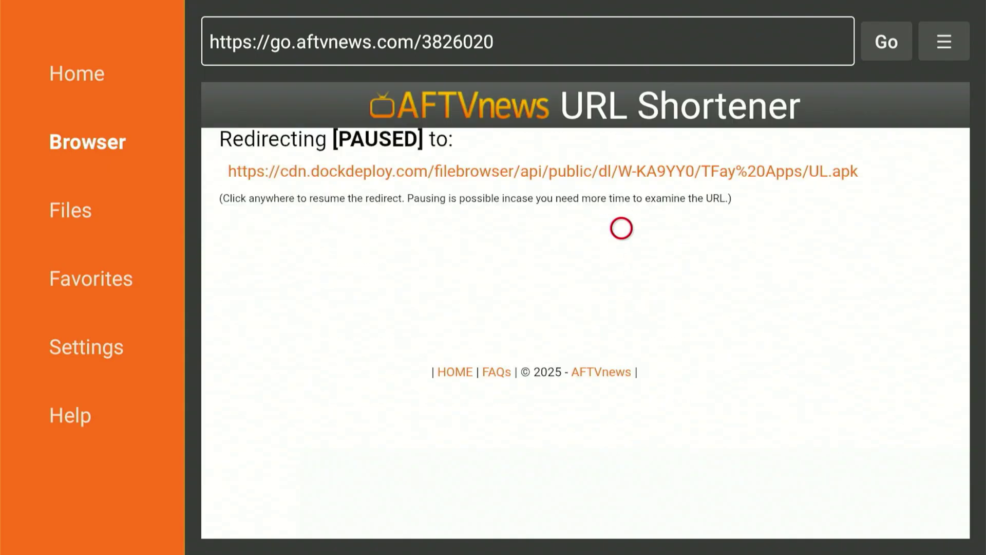
pyautogui.click(621, 176)
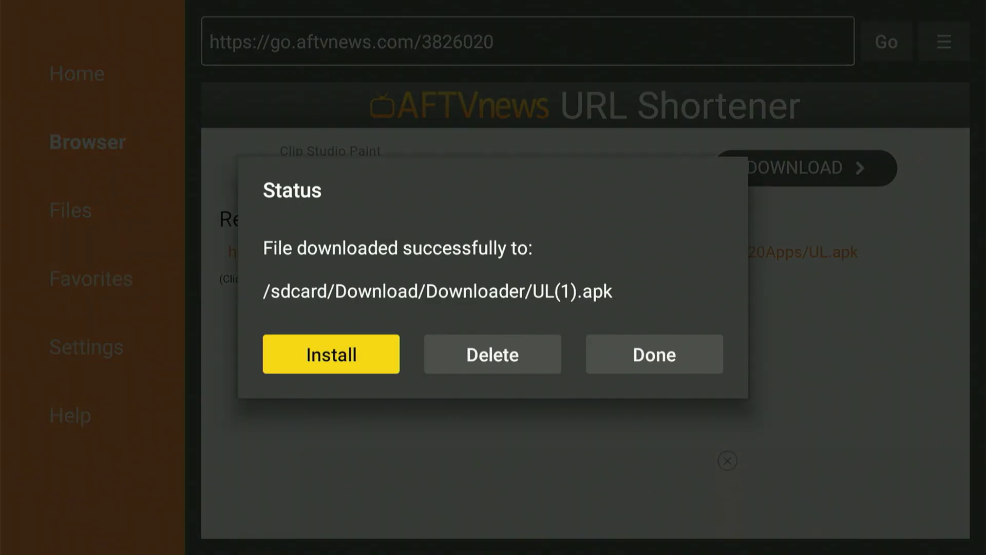
# Delete the downloaded UL(1).apk file and confirm the deletion
pyautogui.press('Right')
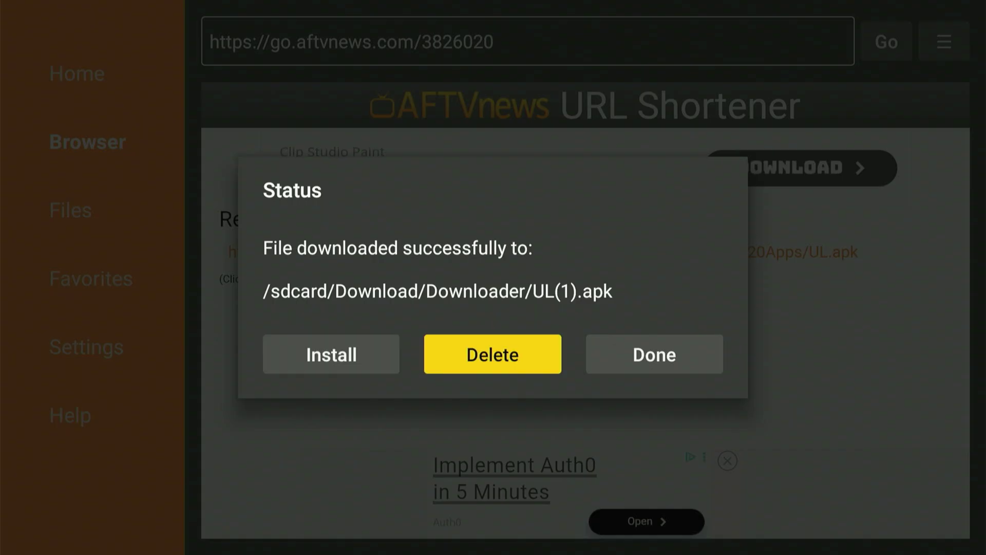
pyautogui.press('Return')
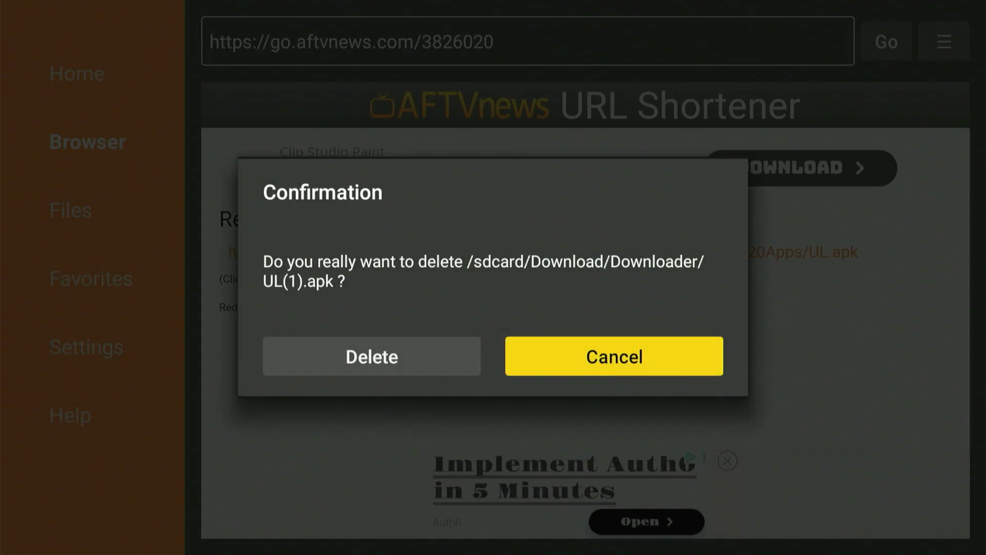
pyautogui.press('Left')
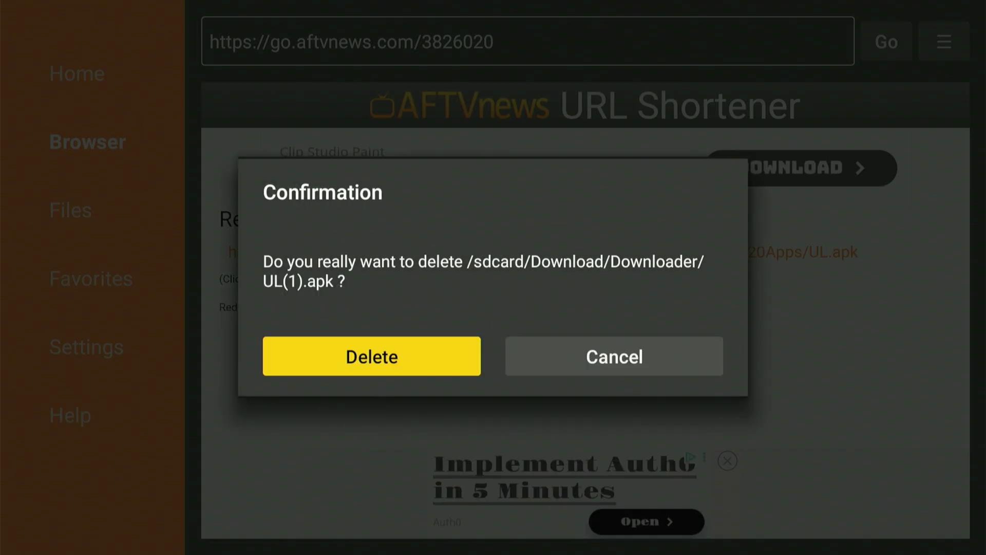
pyautogui.press('Return')
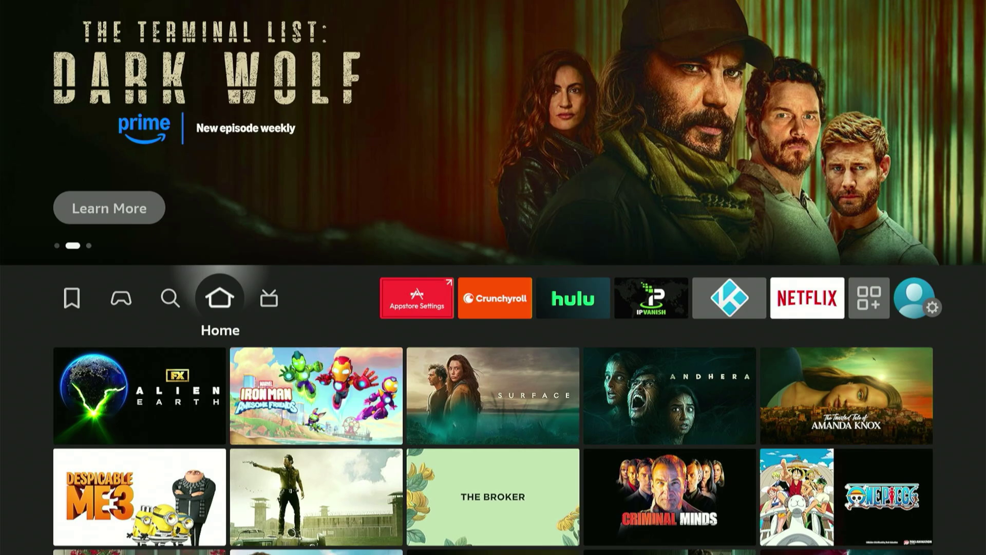
# Turn Install unknown apps ON for Unlinked under My Fire TV > Developer options
pyautogui.press('Right')
pyautogui.press('Right')
pyautogui.press('Right')
pyautogui.press('Right')
pyautogui.press('Right')
pyautogui.press('Right')
pyautogui.press('Right')
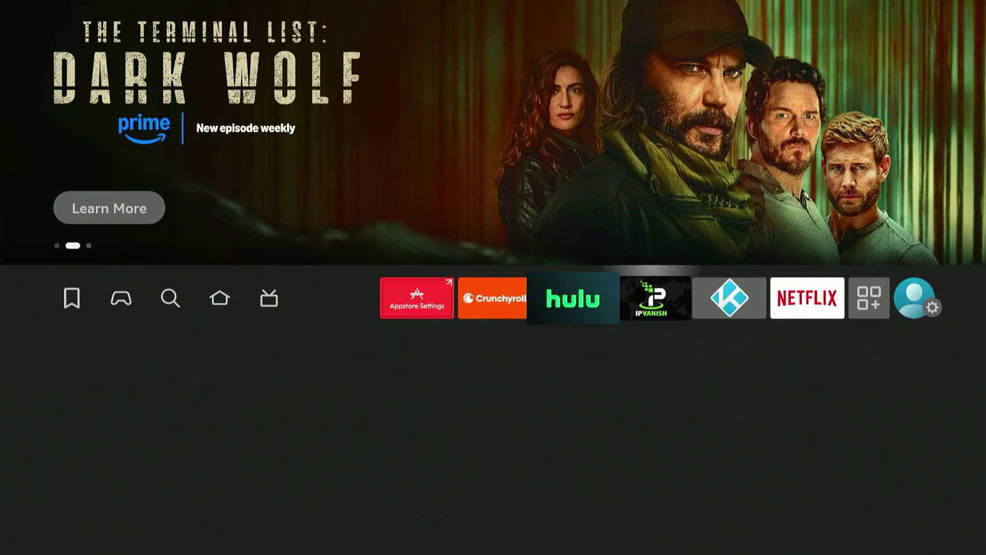
pyautogui.press('Right')
pyautogui.press('Down')
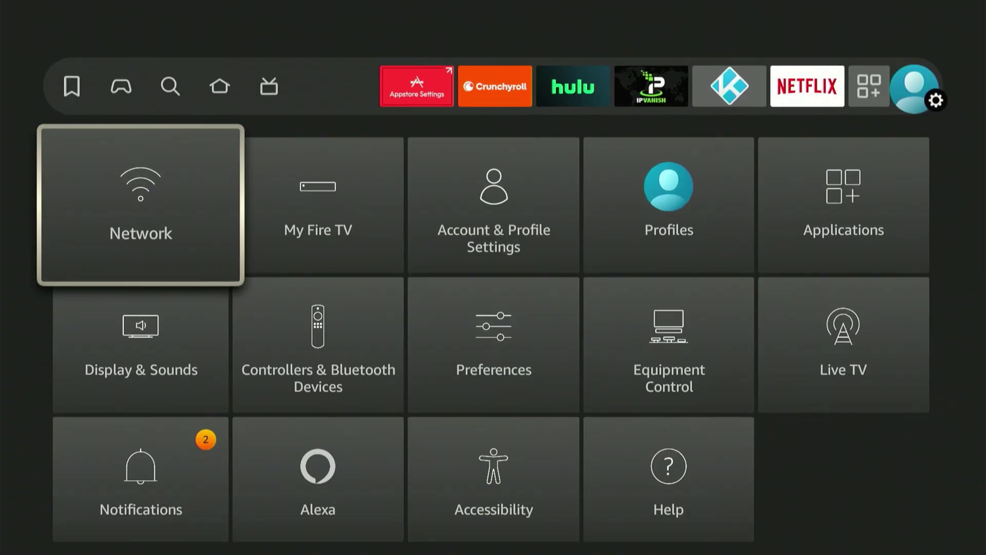
pyautogui.press('Right')
pyautogui.press('Return')
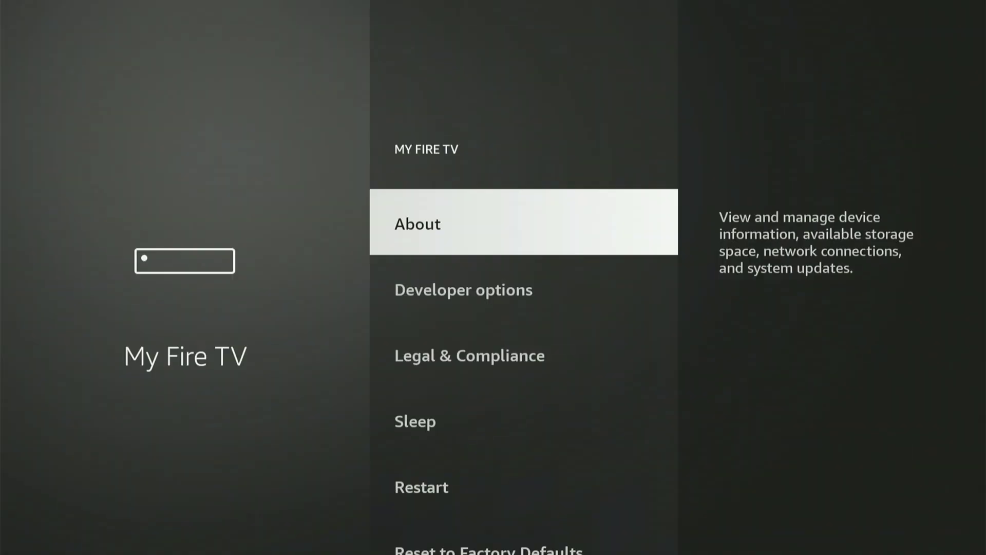
pyautogui.press('Down')
pyautogui.press('Return')
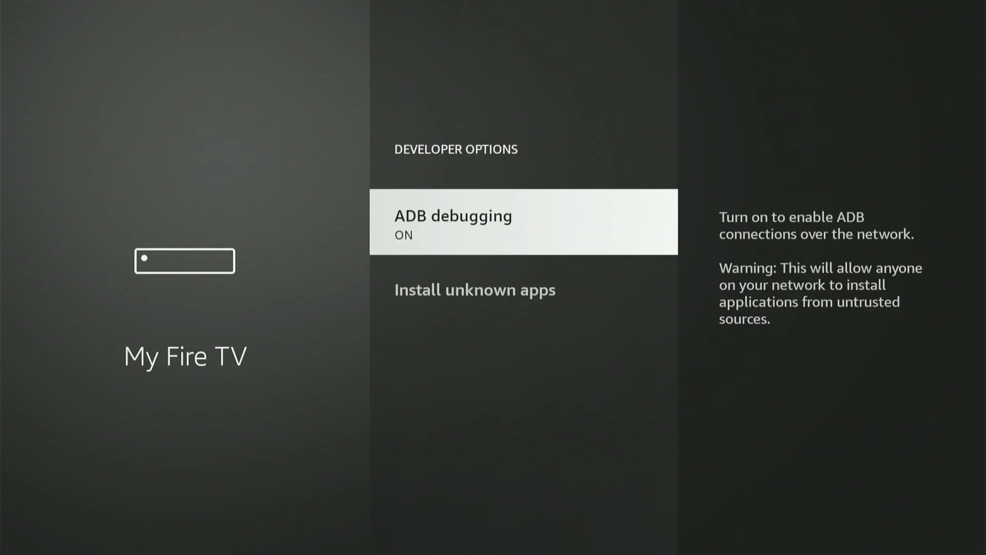
pyautogui.press('Down')
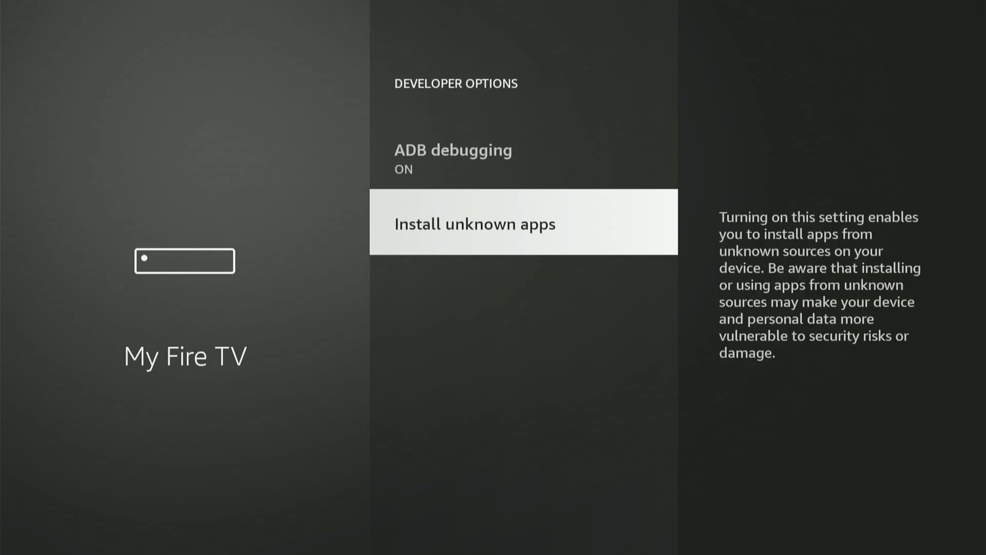
pyautogui.press('Return')
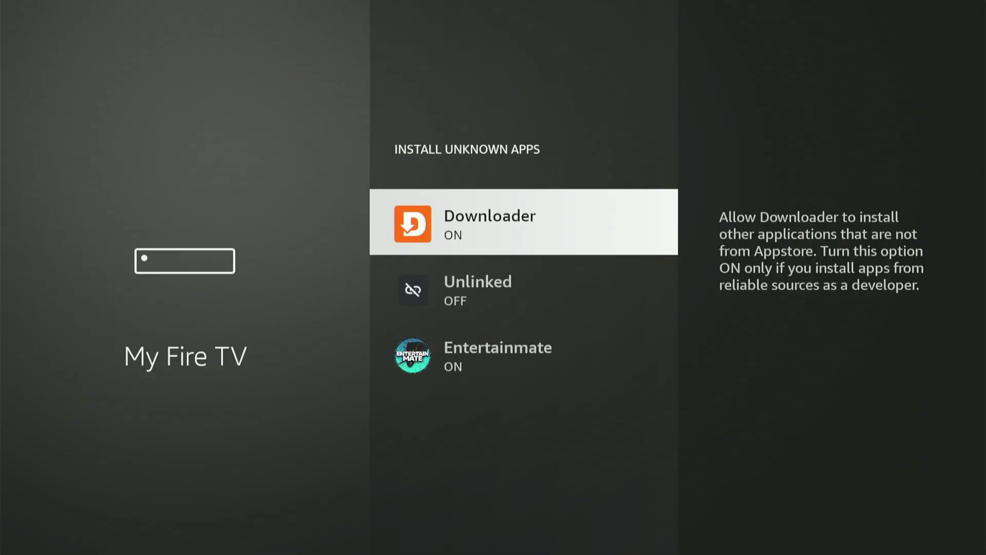
pyautogui.press('Down')
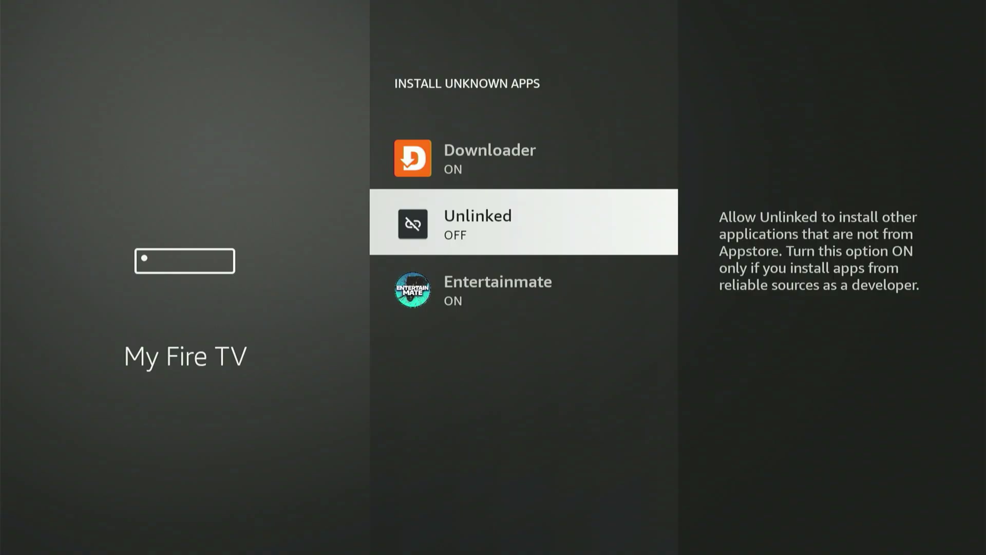
pyautogui.press('Return')
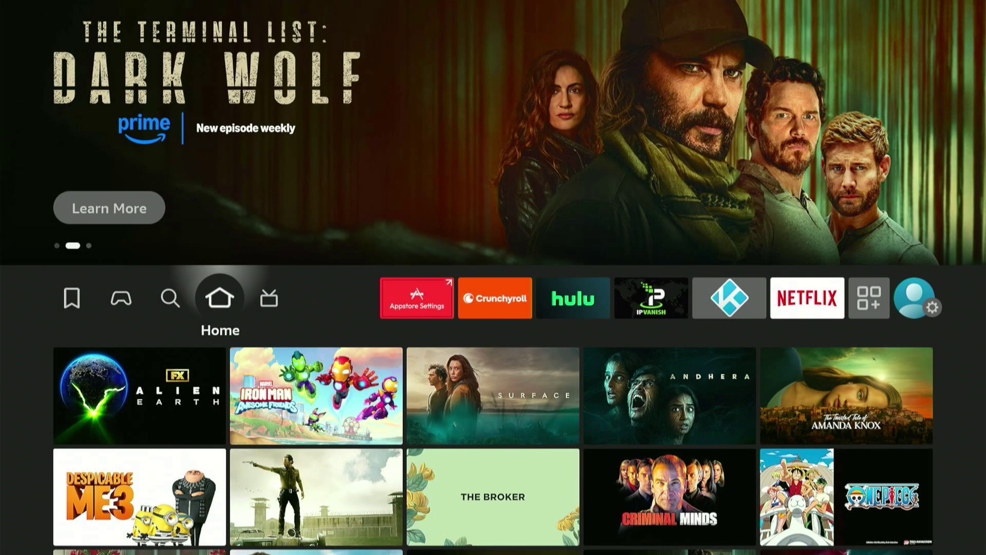
# Open Your Apps & Channels and launch the Unlinked app from the grid
pyautogui.press('Right')
pyautogui.press('Right')
pyautogui.press('Right')
pyautogui.press('Right')
pyautogui.press('Right')
pyautogui.press('Right')
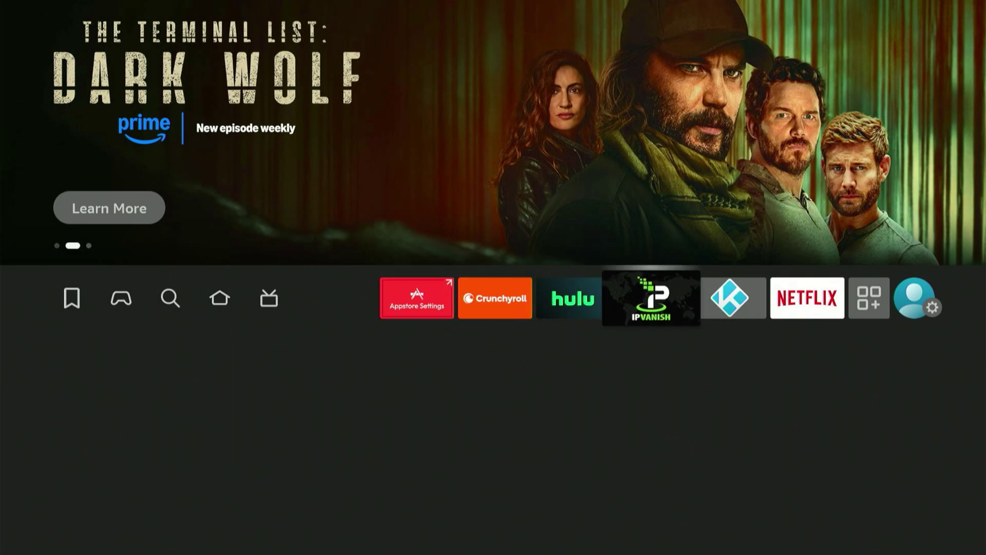
pyautogui.press('Right')
pyautogui.press('Right')
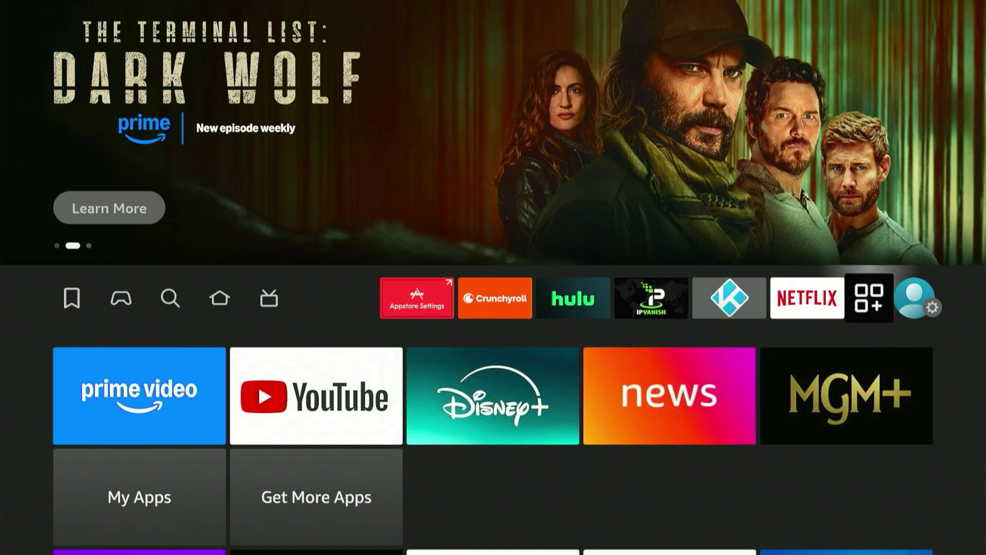
pyautogui.press('Return')
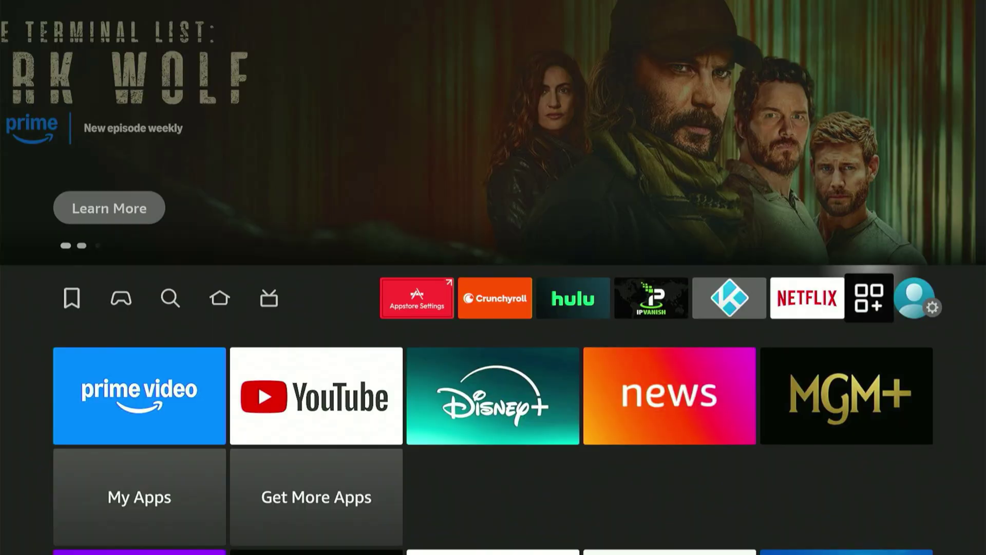
pyautogui.press('Down')
pyautogui.press('Down')
pyautogui.press('Down')
pyautogui.press('Down')
pyautogui.press('Down')
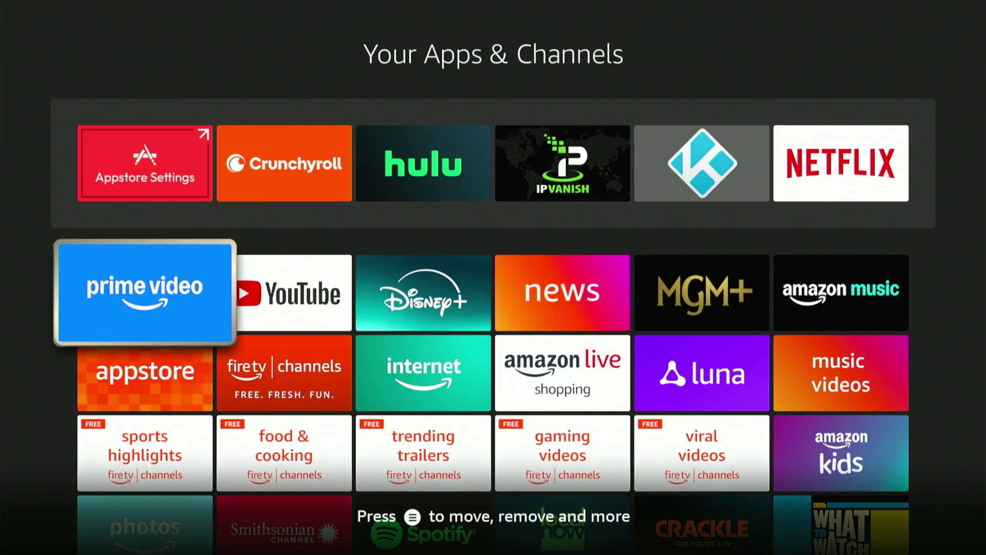
pyautogui.press('Down')
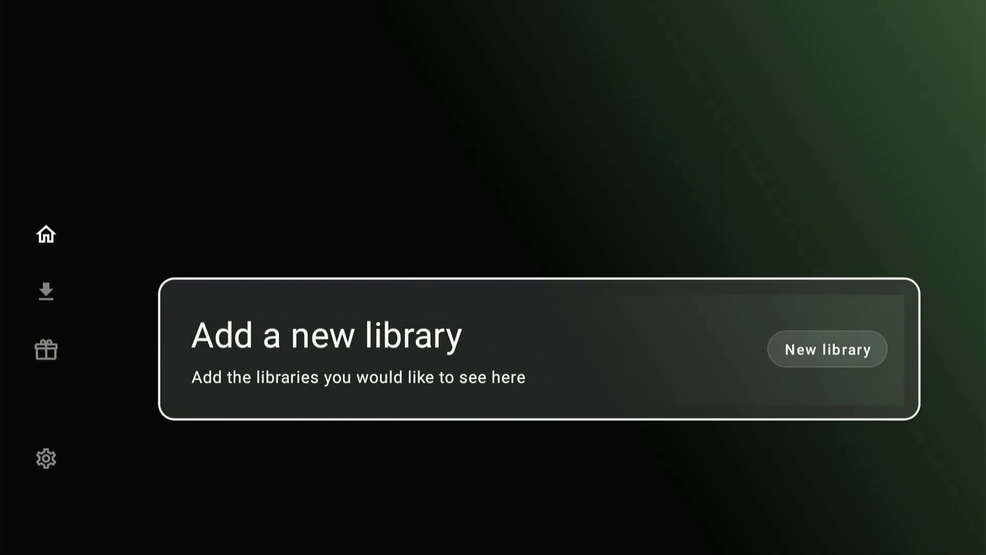
# Start a new library in Unlinked and bring focus to the on-screen keyboard letters
pyautogui.press('Return')
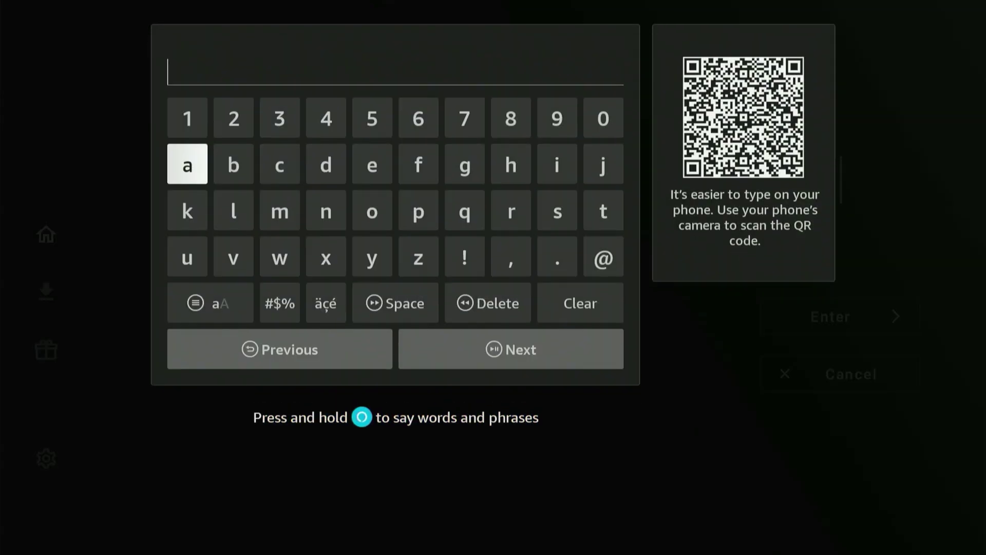
pyautogui.press('Right')
pyautogui.press('Right')
pyautogui.press('Up')
pyautogui.press('Right')
pyautogui.press('Right')
pyautogui.press('Right')
pyautogui.press('Right')
pyautogui.press('Right')
pyautogui.press('Right')
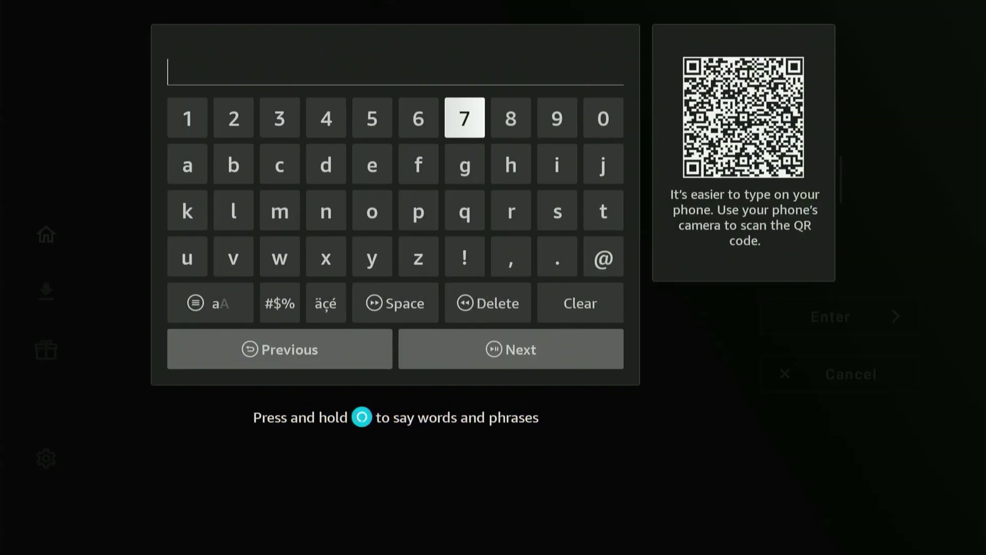
pyautogui.press('Down')
pyautogui.press('Up')
pyautogui.press('Right')
pyautogui.press('Right')
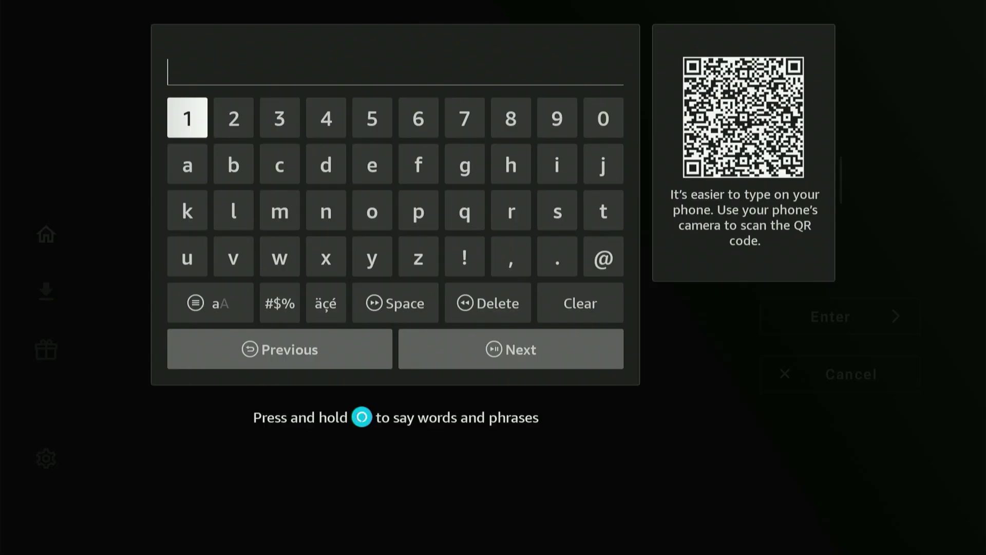
pyautogui.press('Down')
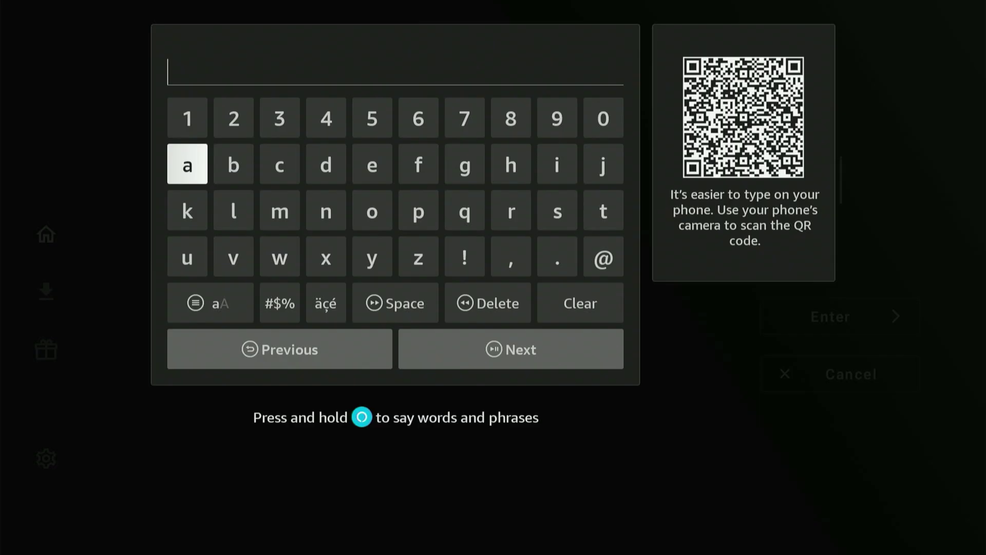
pyautogui.press('Right')
pyautogui.press('Right')
pyautogui.press('Right')
pyautogui.press('Right')
pyautogui.press('Right')
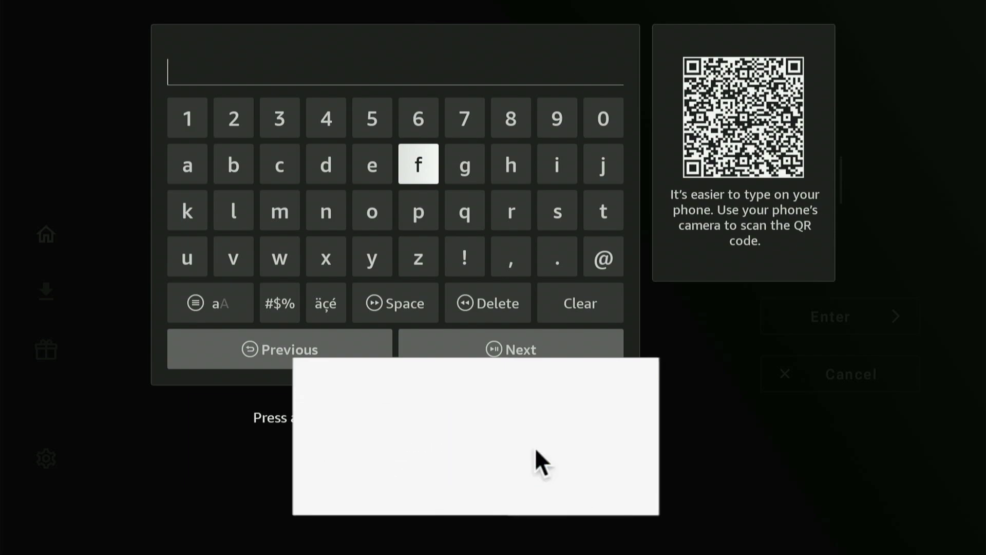
pyautogui.click(418, 211)
pyautogui.click(419, 164)
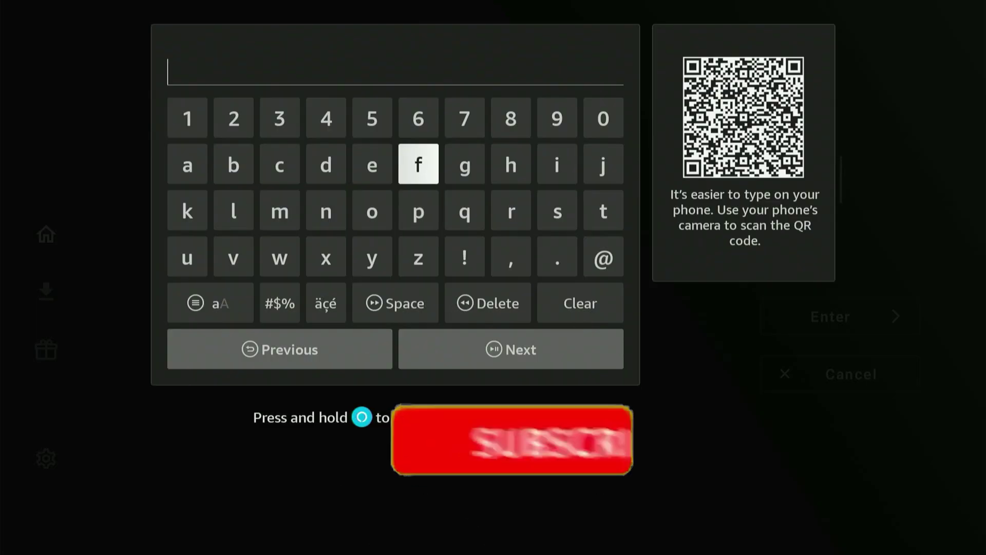
# Enter 'fire' as the start of the library code
pyautogui.write('fi')
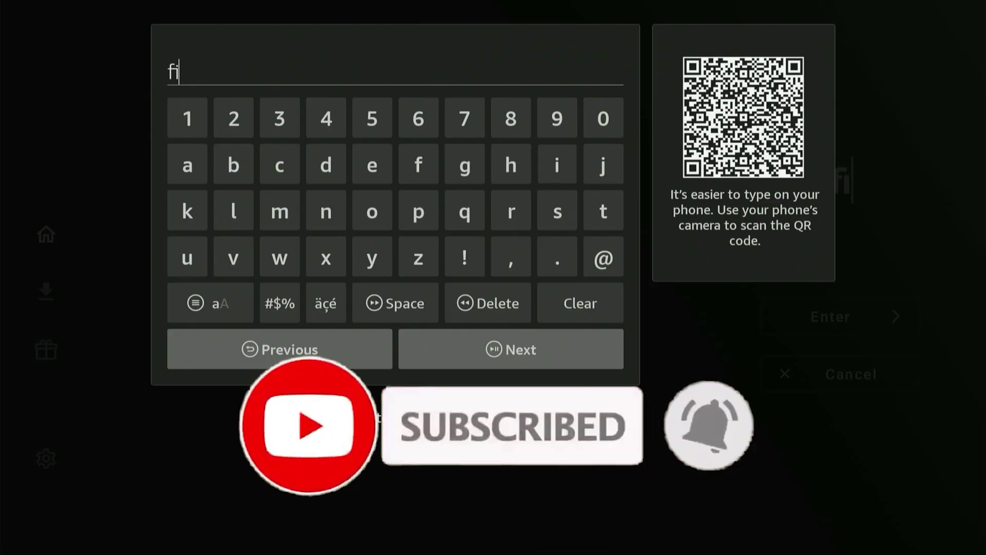
pyautogui.press('Down')
pyautogui.press('Left')
pyautogui.write('r')
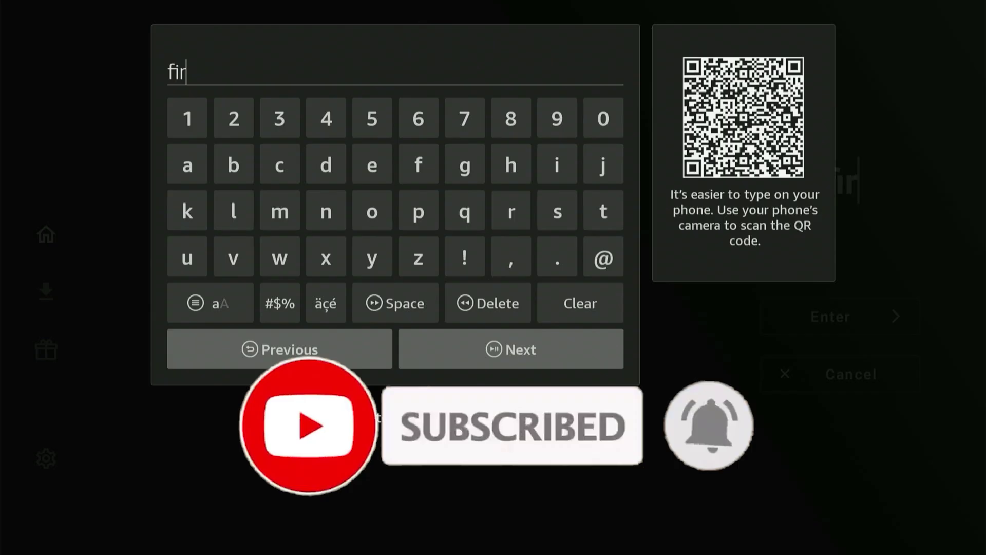
pyautogui.press('Left')
pyautogui.press('Left')
pyautogui.press('Up')
pyautogui.press('Left')
pyautogui.write('e')
# Complete the library code as 'firetweaks' and move down toward Next
pyautogui.press('Down')
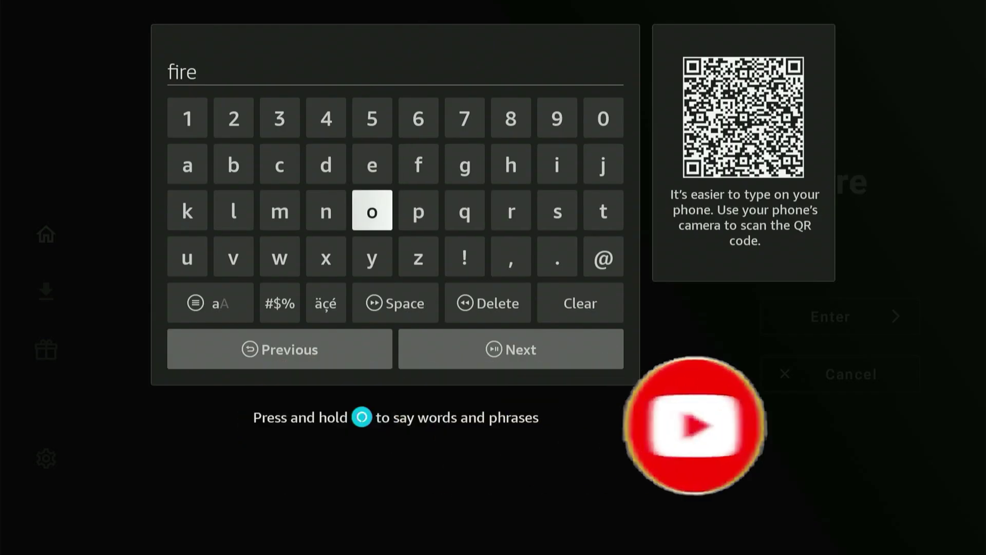
pyautogui.press('Right')
pyautogui.press('Right')
pyautogui.press('Right')
pyautogui.press('Right')
pyautogui.press('Right')
pyautogui.write('t')
pyautogui.press('Left')
pyautogui.press('Left')
pyautogui.press('Left')
pyautogui.press('Left')
pyautogui.press('Left')
pyautogui.press('Left')
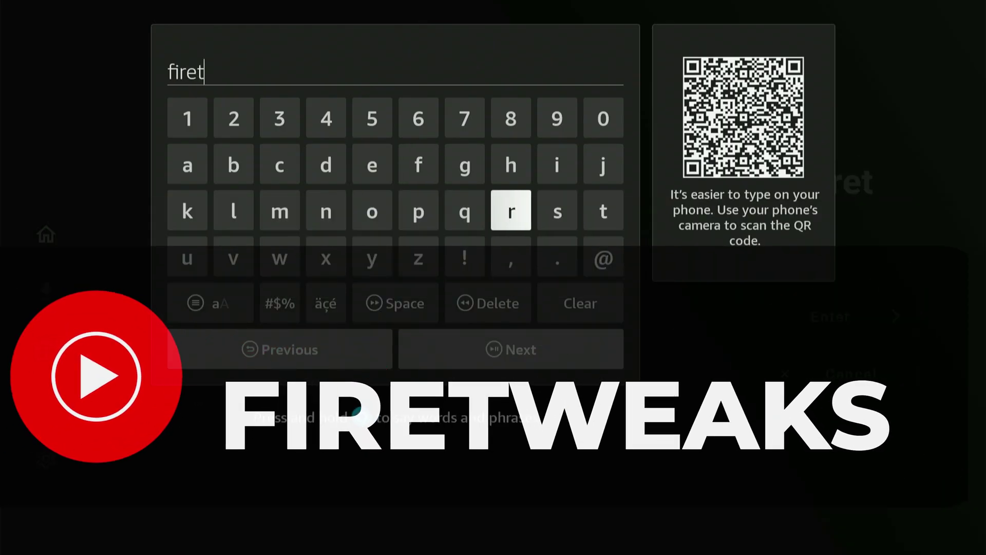
pyautogui.press('Left')
pyautogui.press('Down')
pyautogui.write('w')
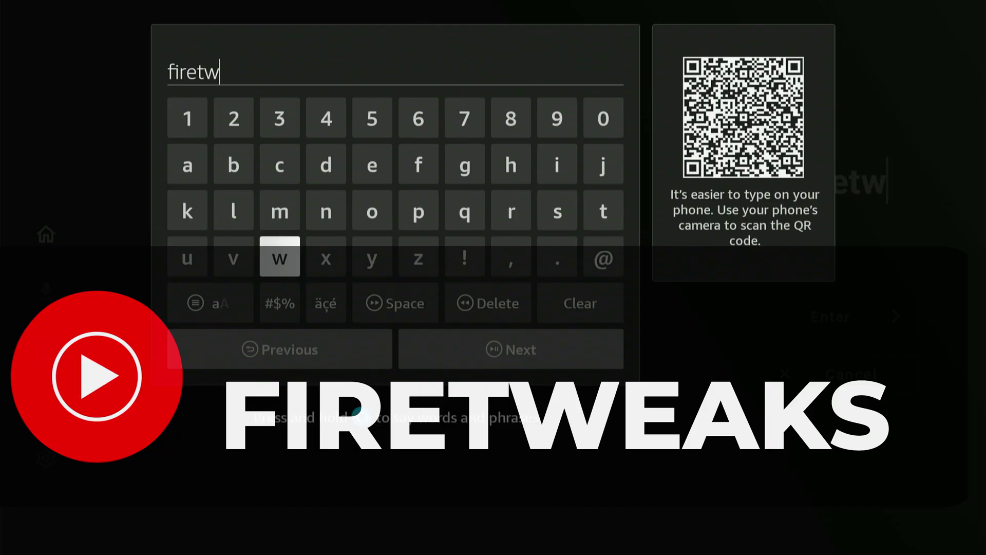
pyautogui.press('Up')
pyautogui.press('Up')
pyautogui.press('Right')
pyautogui.press('Right')
pyautogui.write('e')
pyautogui.press('Left')
pyautogui.press('Left')
pyautogui.press('Left')
pyautogui.press('Left')
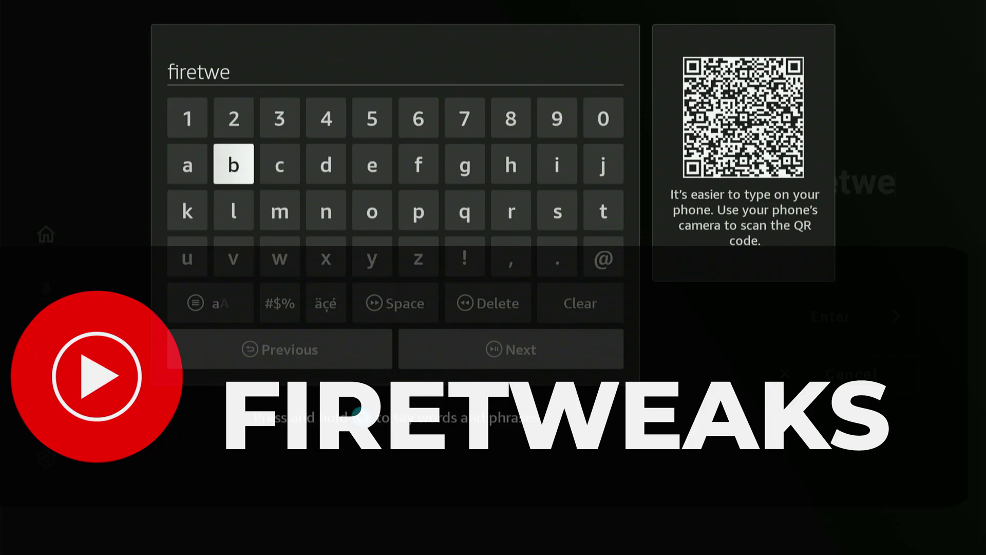
pyautogui.write('a')
pyautogui.press('Down')
pyautogui.write('k')
pyautogui.press('Right')
pyautogui.press('Right')
pyautogui.press('Right')
pyautogui.press('Right')
pyautogui.press('Right')
pyautogui.press('Right')
pyautogui.press('Right')
pyautogui.press('Right')
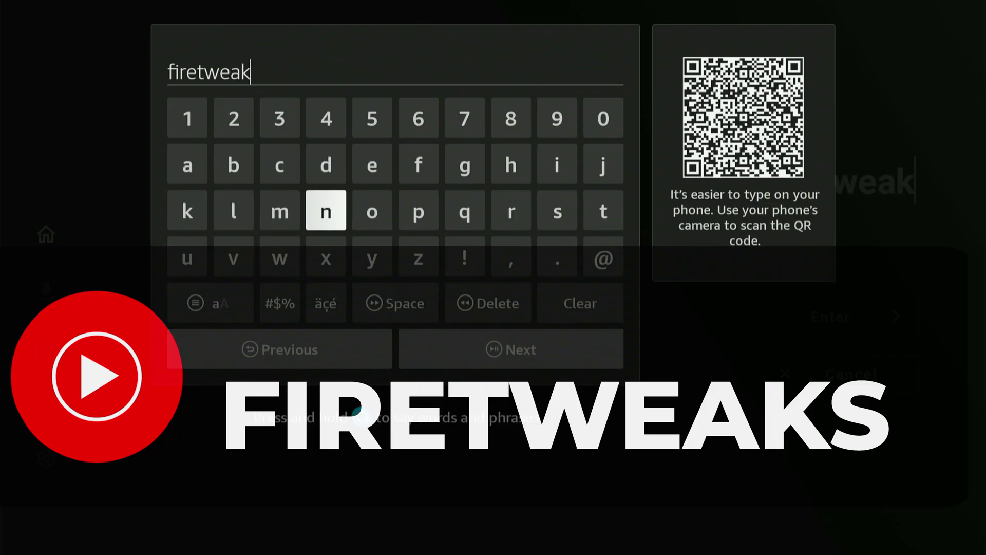
pyautogui.write('s')
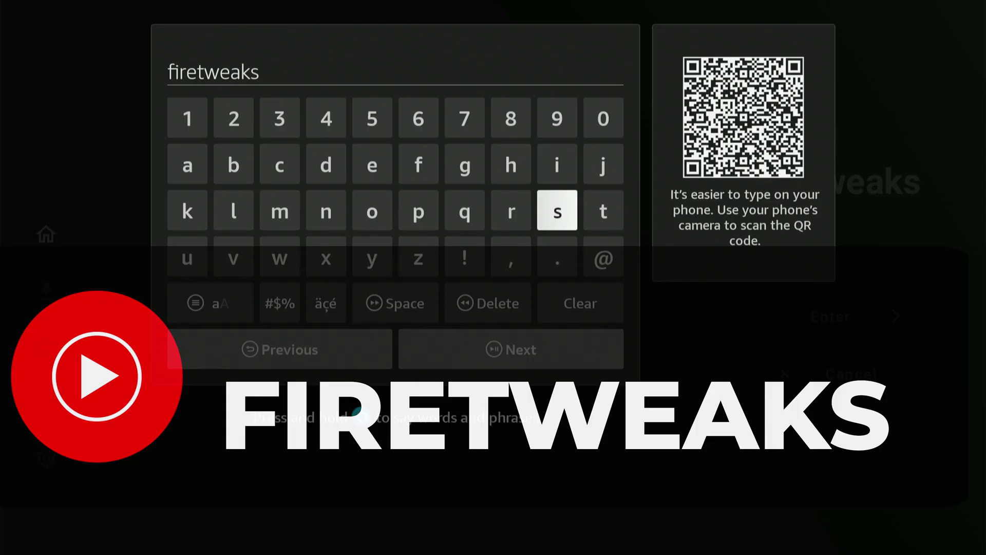
pyautogui.press('Down')
pyautogui.press('Down')
pyautogui.press('Down')
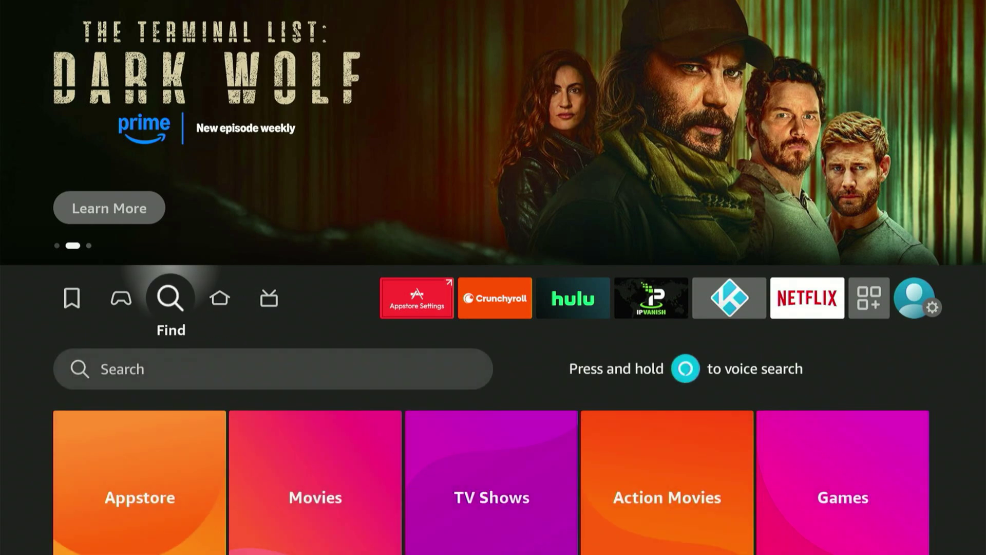
# Spell 'Ipva' on the Fire TV search keyboard
pyautogui.press('Down')
pyautogui.press('Return')
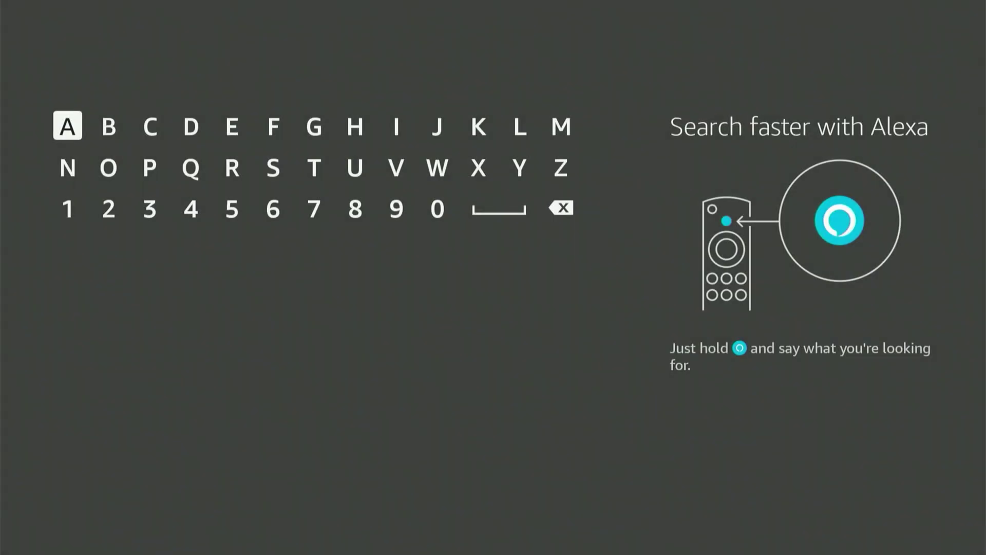
pyautogui.press('Right')
pyautogui.press('Right')
pyautogui.press('Right')
pyautogui.press('Right')
pyautogui.press('Right')
pyautogui.press('Right')
pyautogui.press('Right')
pyautogui.press('Right')
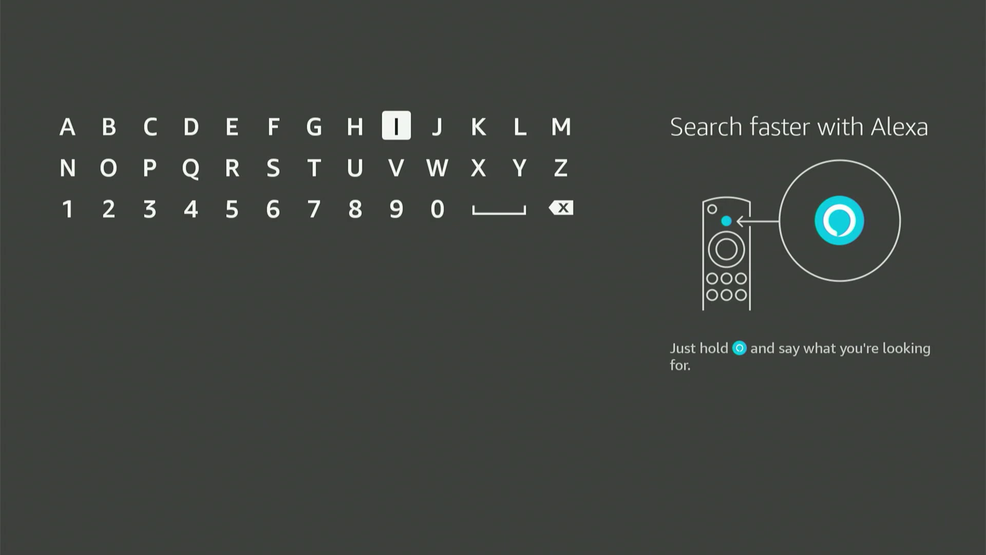
pyautogui.press('Return')
pyautogui.press('Down')
pyautogui.press('Left')
pyautogui.press('Left')
pyautogui.press('Left')
pyautogui.press('Left')
pyautogui.press('Left')
pyautogui.press('Left')
pyautogui.press('Return')
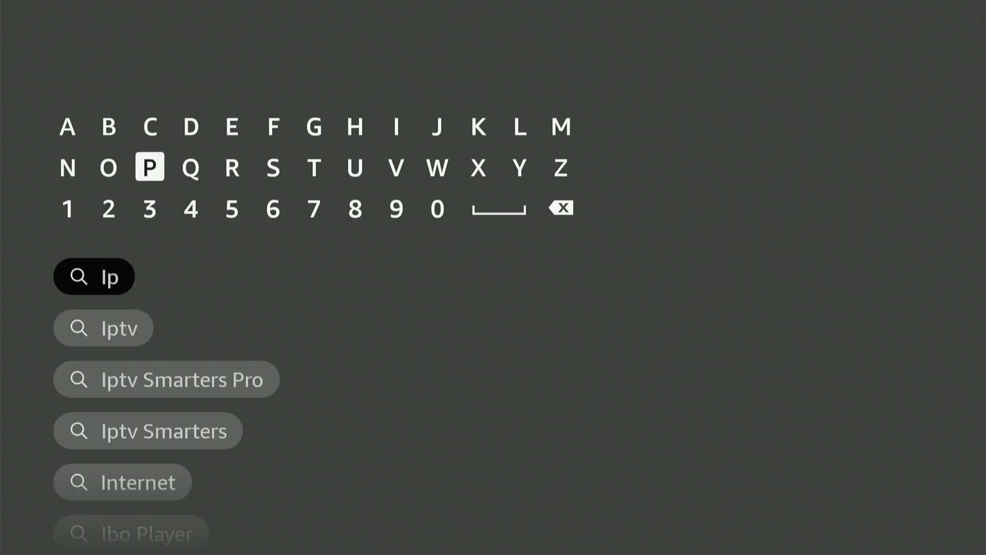
pyautogui.press('Right')
pyautogui.press('Right')
pyautogui.press('Right')
pyautogui.press('Right')
pyautogui.press('Right')
pyautogui.press('Right')
pyautogui.press('Return')
pyautogui.press('Left')
pyautogui.press('Left')
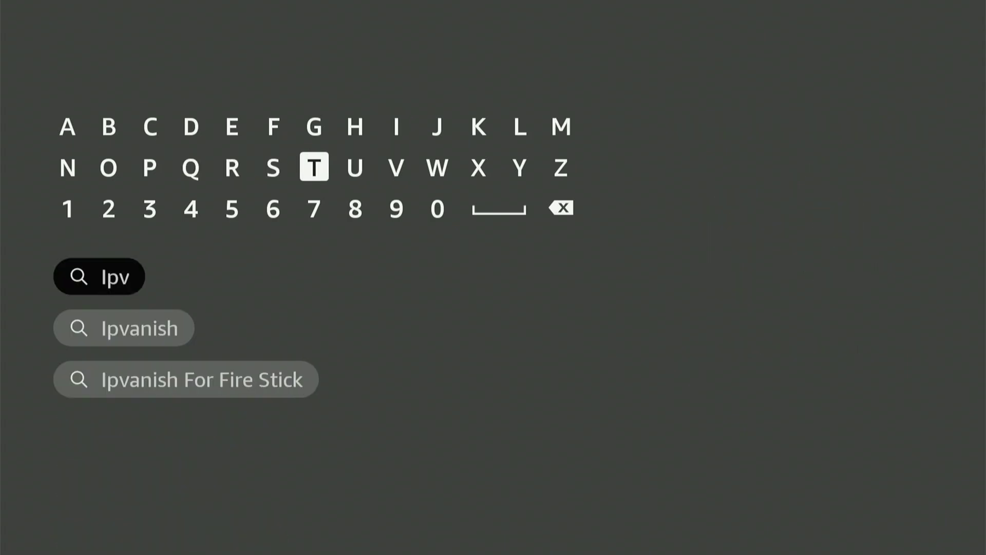
pyautogui.press('Left')
pyautogui.press('Left')
pyautogui.press('Left')
pyautogui.press('Left')
pyautogui.press('Left')
pyautogui.press('Up')
pyautogui.press('Left')
pyautogui.press('Return')
pyautogui.press('Right')
pyautogui.press('Right')
pyautogui.press('Right')
pyautogui.press('Right')
pyautogui.press('Right')
pyautogui.press('Right')
pyautogui.press('Right')
pyautogui.press('Right')
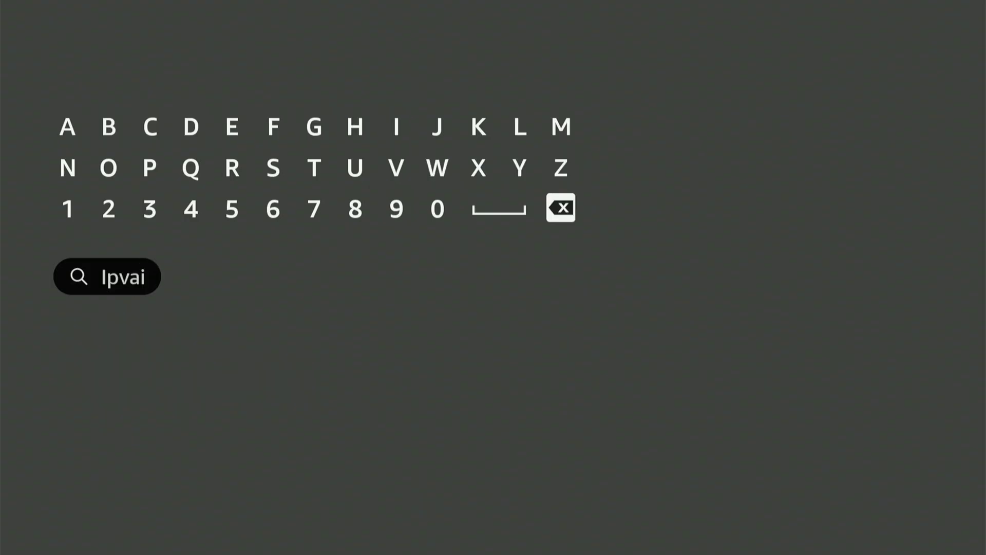
# Delete the stray extra letter and search the 'Ipvanish For Fire Stick' suggestion
pyautogui.press('Return')
pyautogui.press('Left')
pyautogui.press('Left')
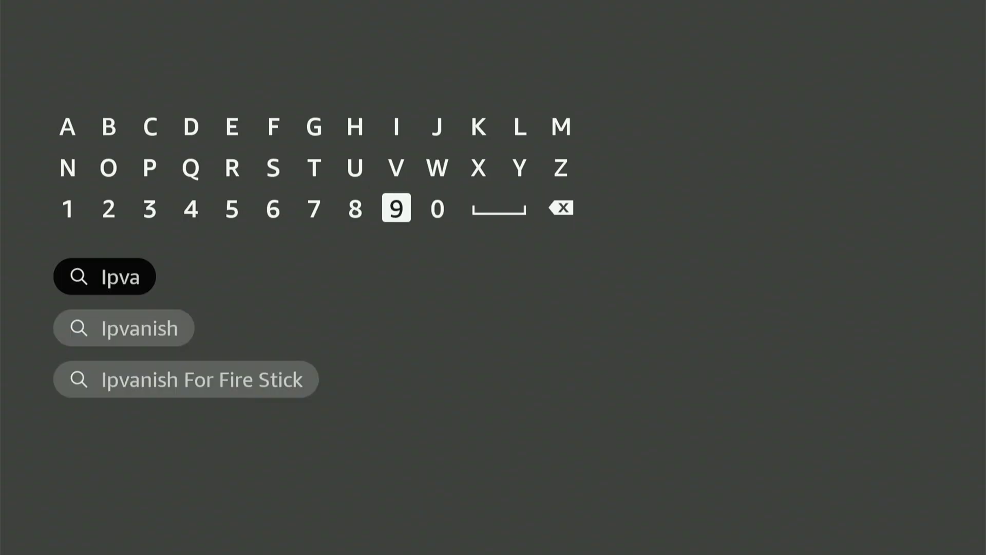
pyautogui.press('Down')
pyautogui.press('Down')
pyautogui.press('Down')
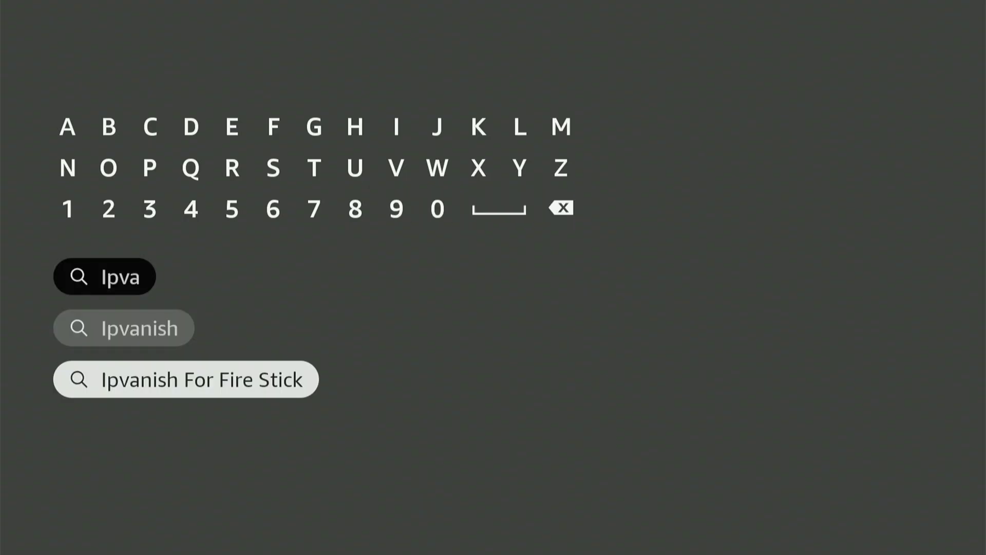
pyautogui.press('Return')
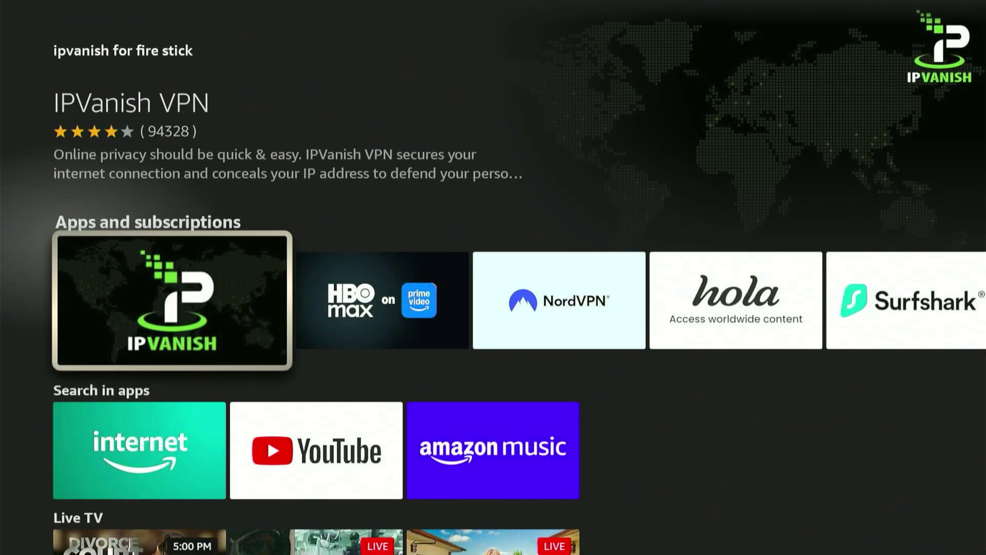
# Open the IPVanish VPN result and start its download and install
pyautogui.press('Return')
pyautogui.press('Return')
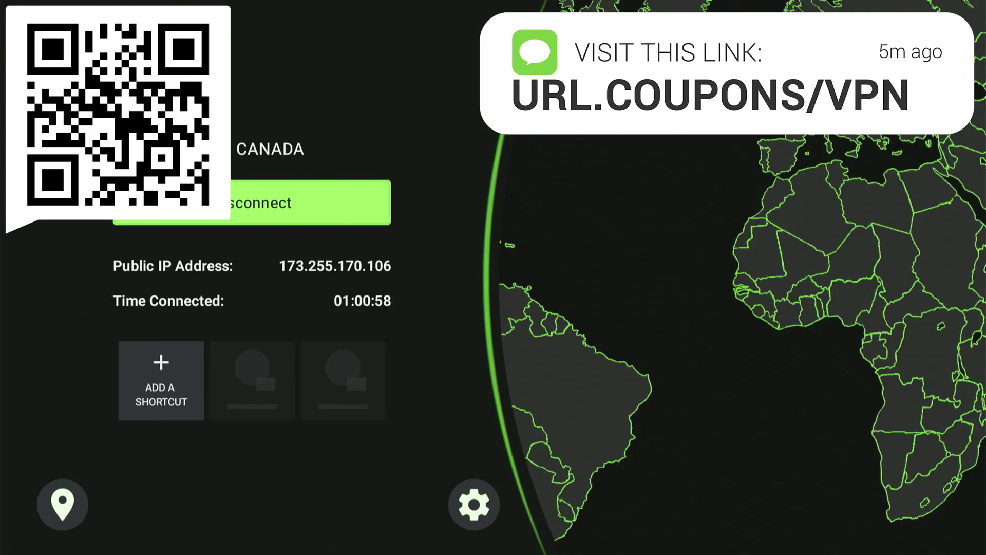
# In IPVanish settings, enable Connect on Android Startup with Auto-connect on IPVanish launch left on
pyautogui.click(474, 504)
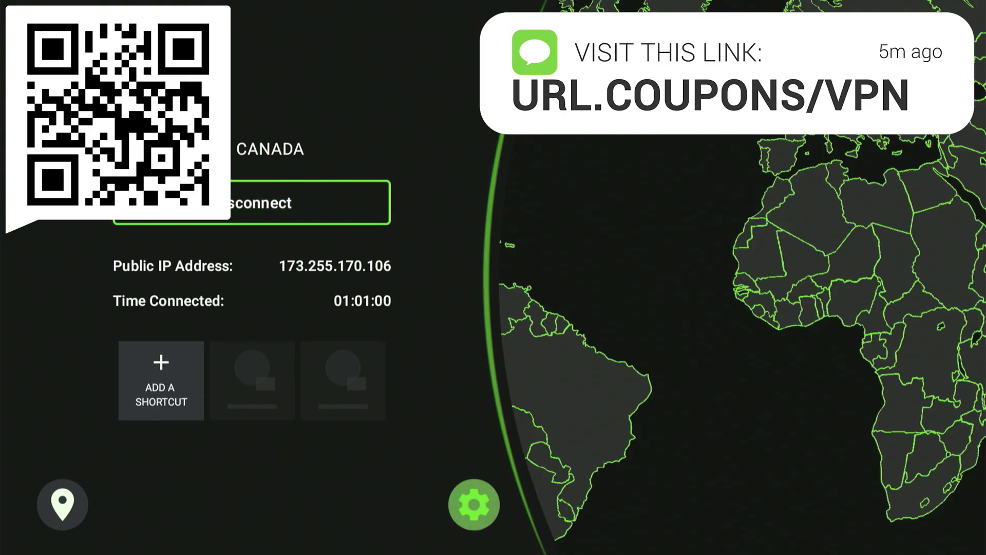
pyautogui.press('Return')
pyautogui.press('Return')
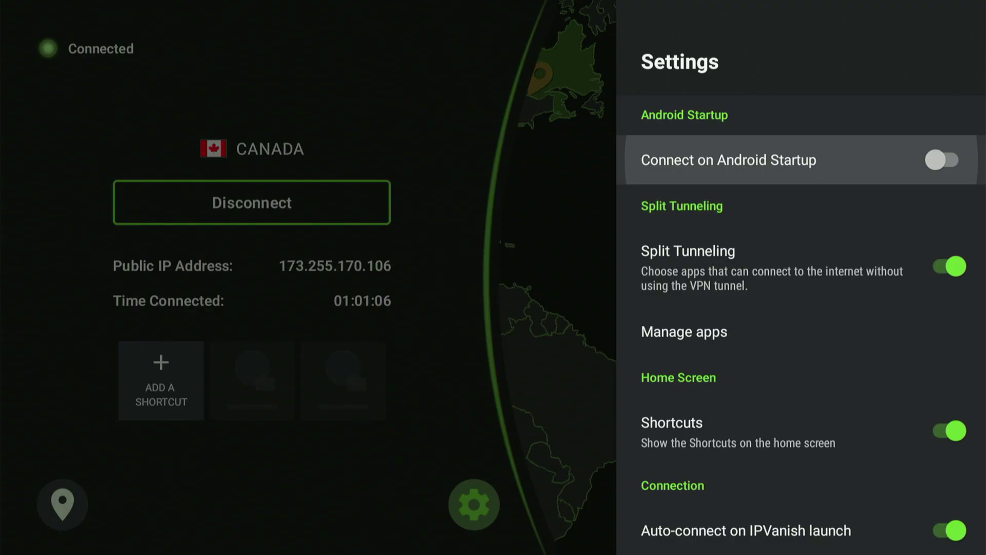
pyautogui.press('Return')
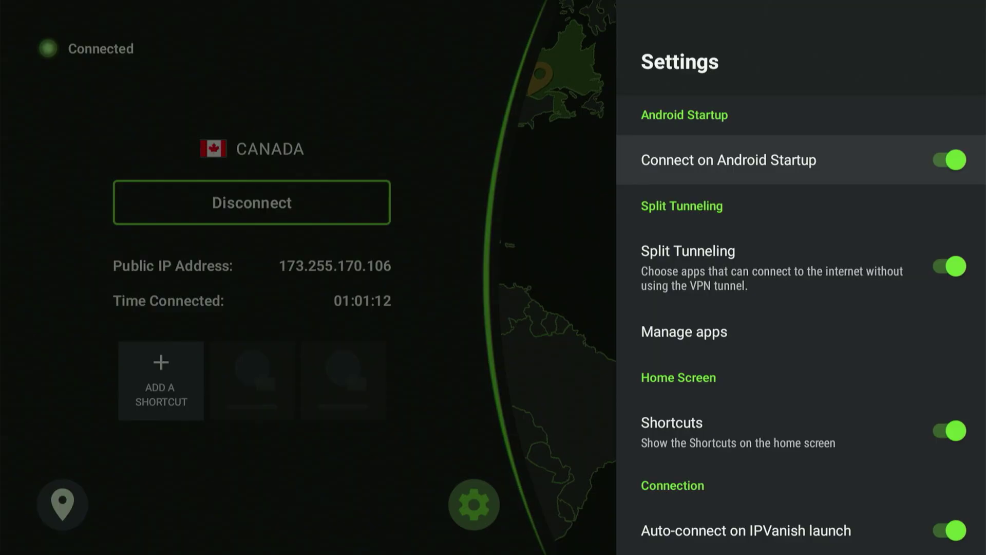
pyautogui.press('Down')
pyautogui.press('Down')
pyautogui.press('Down')
pyautogui.press('Down')
pyautogui.press('Down')
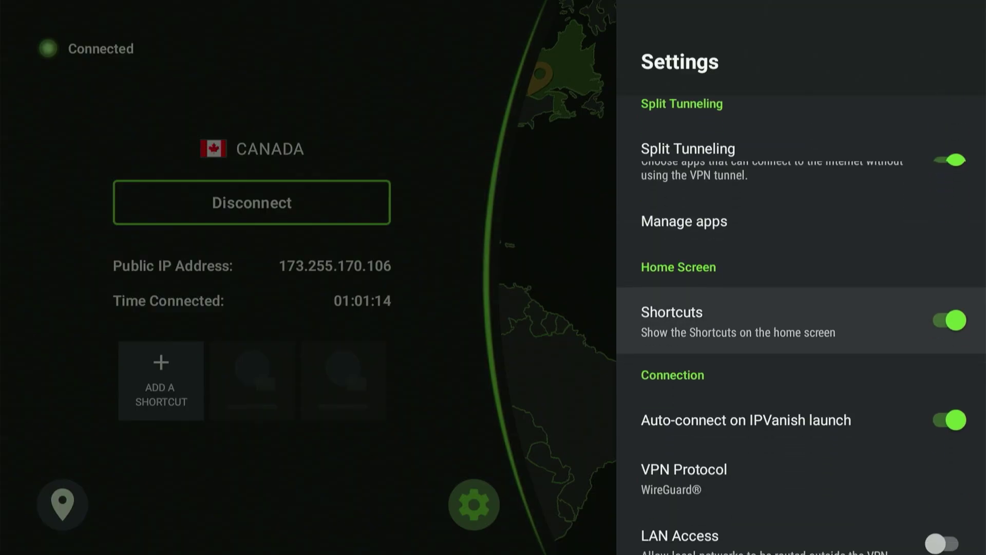
pyautogui.press('Up')
pyautogui.press('Return')
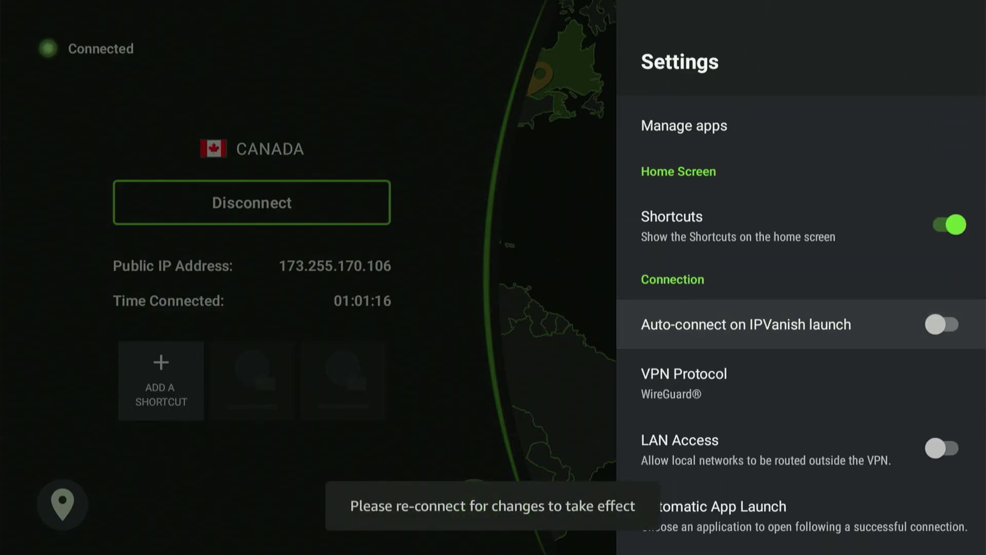
pyautogui.press('Return')
pyautogui.press('Up')
pyautogui.press('Up')
pyautogui.press('Up')
pyautogui.press('Up')
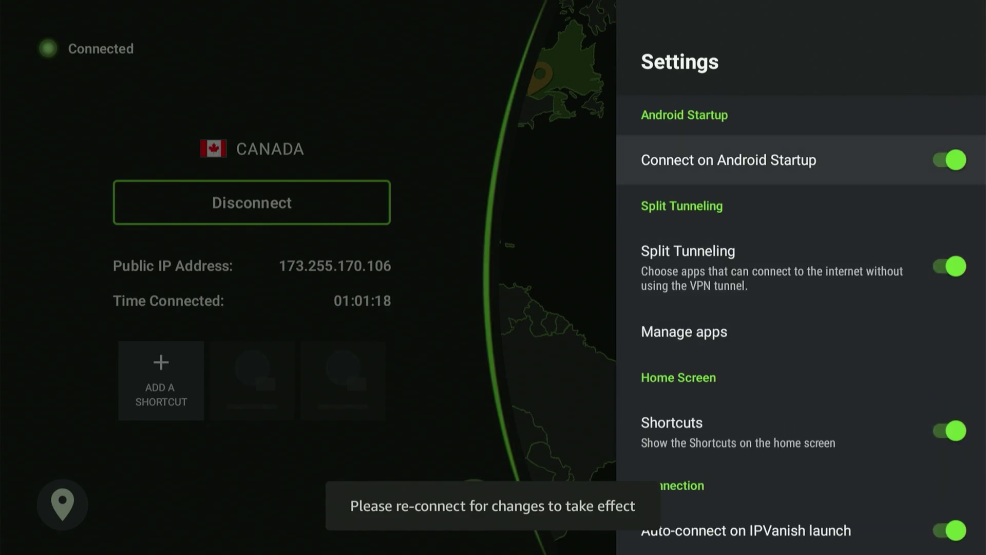
pyautogui.press('Down')
pyautogui.press('Down')
pyautogui.press('Down')
pyautogui.press('Down')
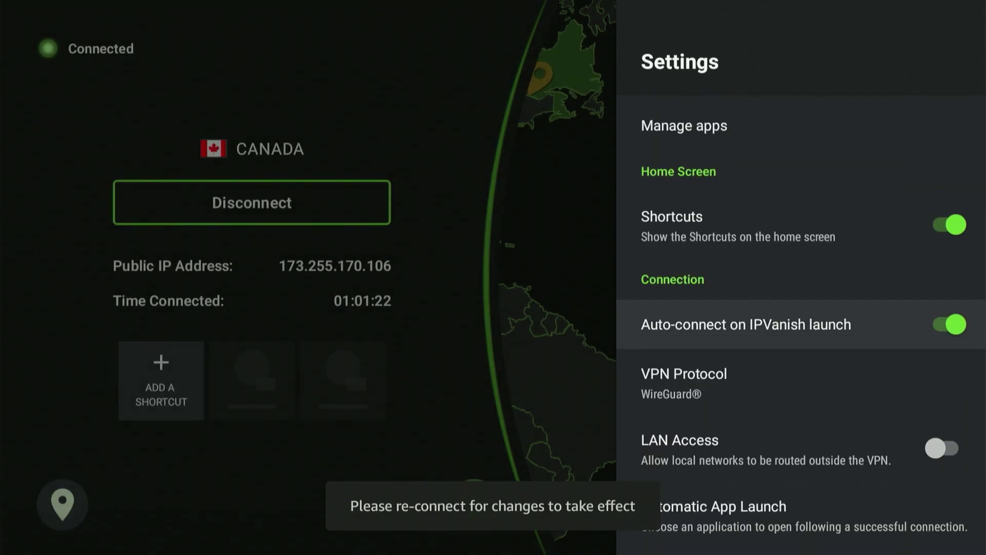
# Go Home, open Your Apps & Channels, and move toward the Unlinked app
pyautogui.press('Home')
pyautogui.press('Right')
pyautogui.press('Right')
pyautogui.press('Right')
pyautogui.press('Right')
pyautogui.press('Right')
pyautogui.press('Right')
pyautogui.press('Right')
pyautogui.press('Right')
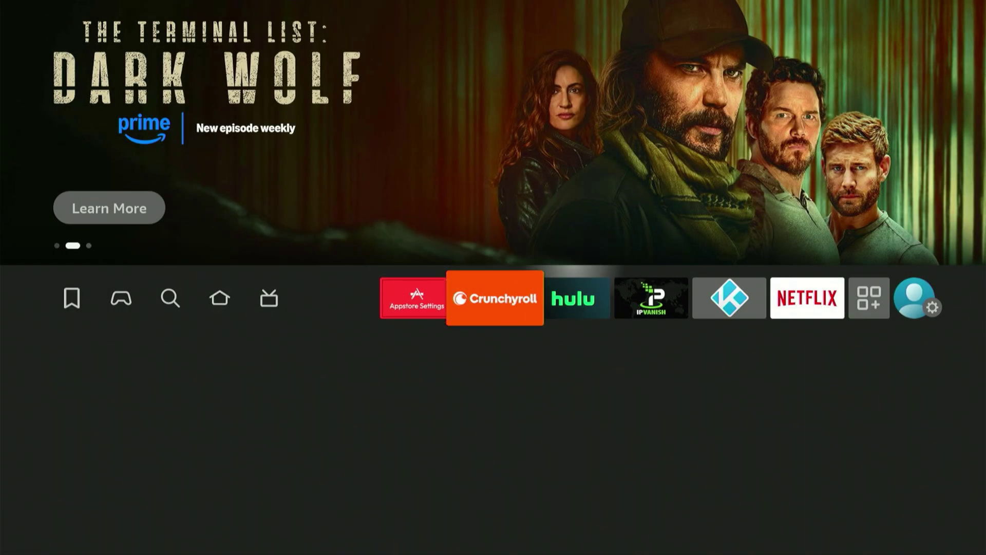
pyautogui.press('Return')
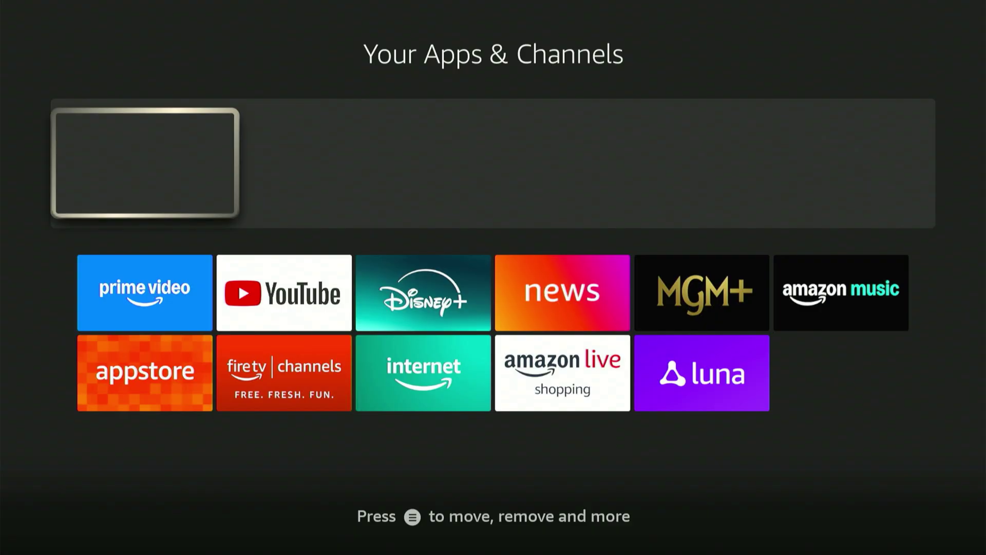
pyautogui.press('Down')
pyautogui.press('Down')
pyautogui.press('Down')
pyautogui.press('Down')
pyautogui.press('Down')
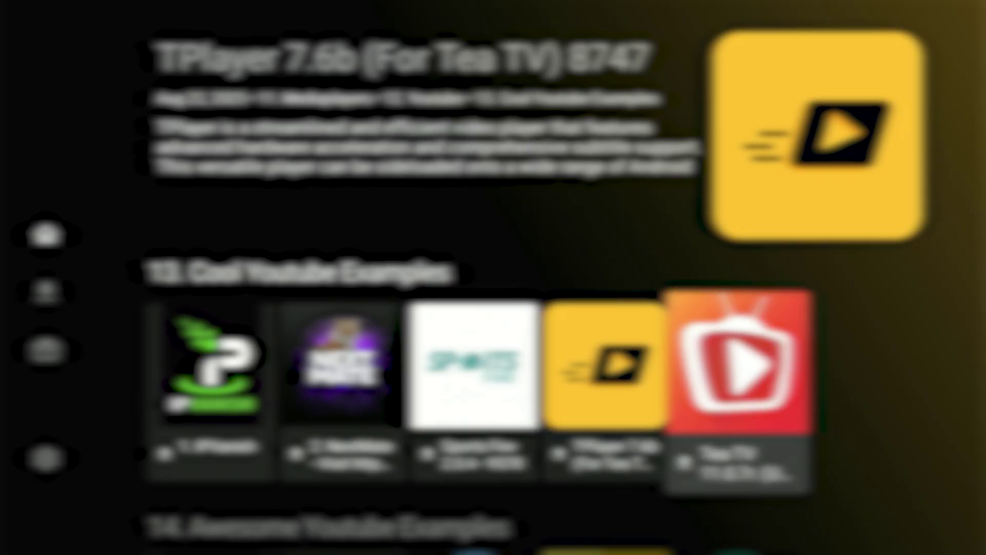
# Focus the NextMate tile in the category 13 row
pyautogui.press('Left')
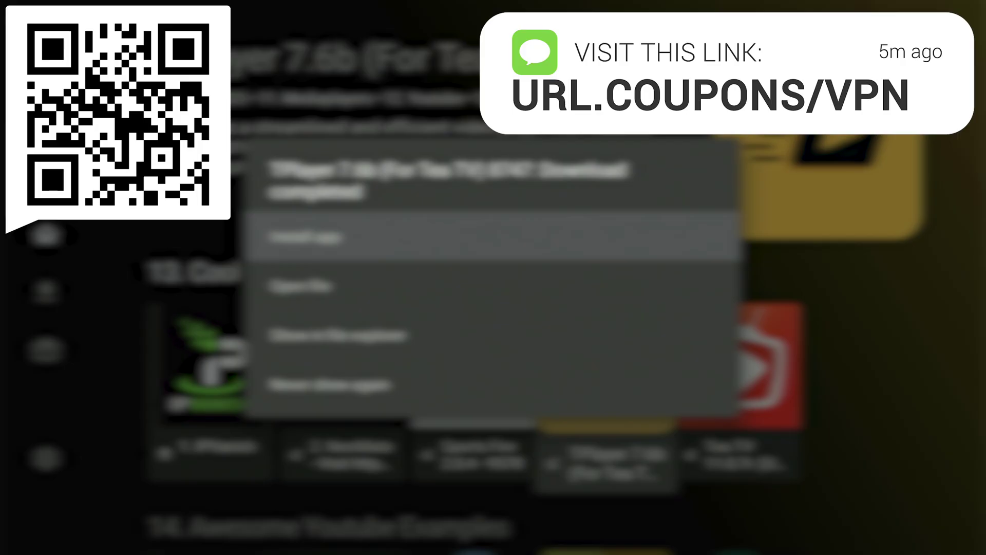
# Choose Install app for the downloaded TPlayer
pyautogui.press('Return')
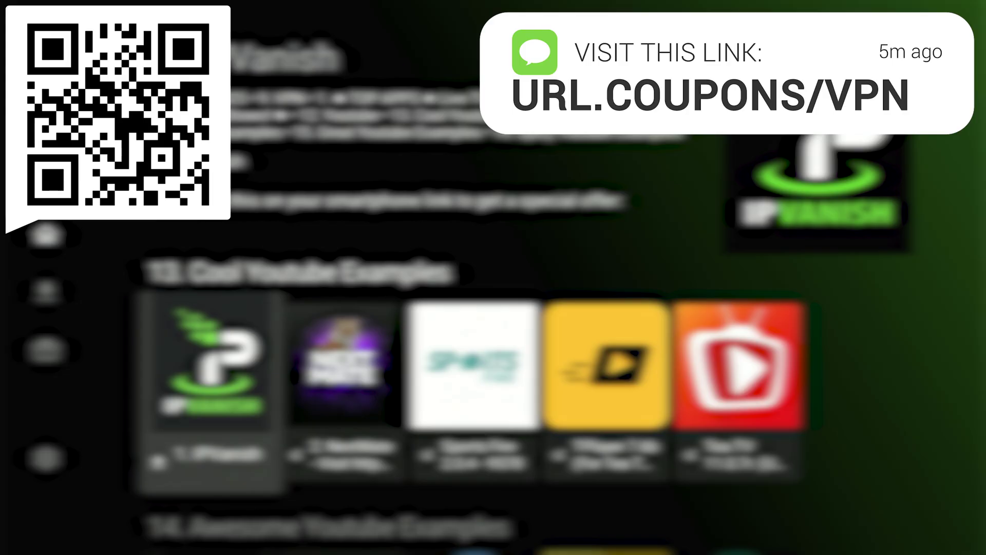
# Step through the TOP APPS tiles from IPVanish to NextMate, settling on 1.1 Sinemiomate PREMIUM
pyautogui.press('Up')
pyautogui.press('Up')
pyautogui.press('Up')
pyautogui.press('Up')
pyautogui.press('Up')
pyautogui.press('Up')
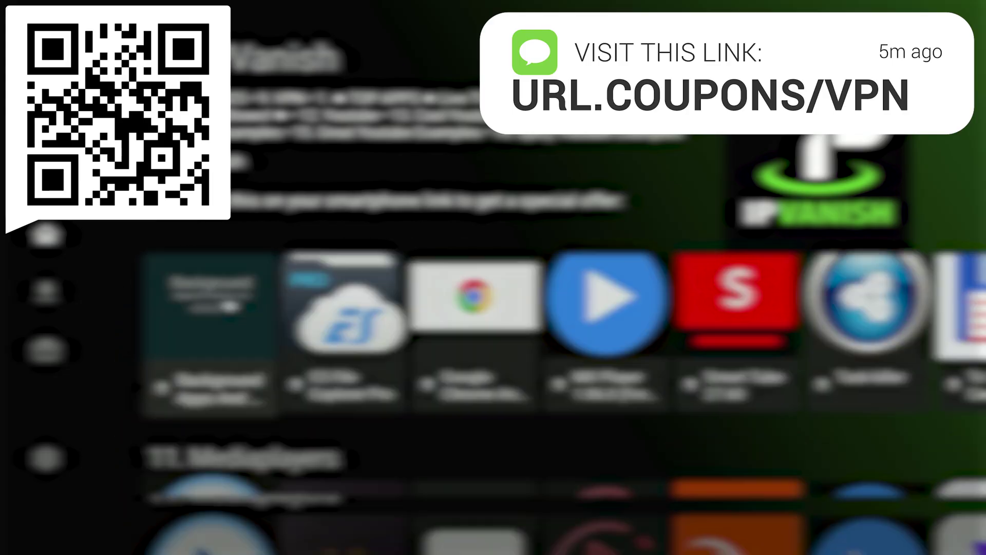
pyautogui.press('Down')
pyautogui.press('Right')
pyautogui.press('Right')
pyautogui.press('Right')
pyautogui.press('Right')
pyautogui.press('Right')
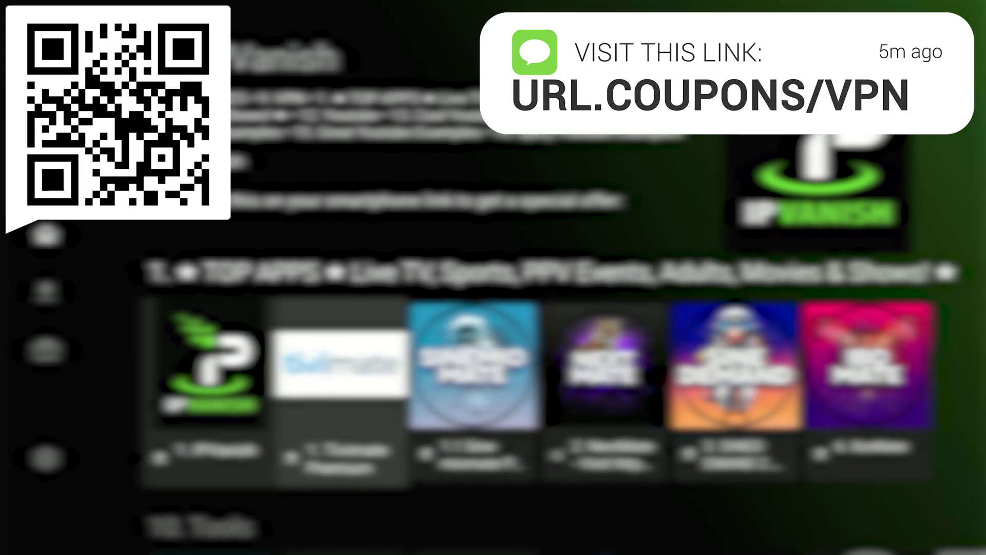
pyautogui.press('Left')
pyautogui.press('Left')
pyautogui.press('Left')
pyautogui.press('Left')
pyautogui.press('Left')
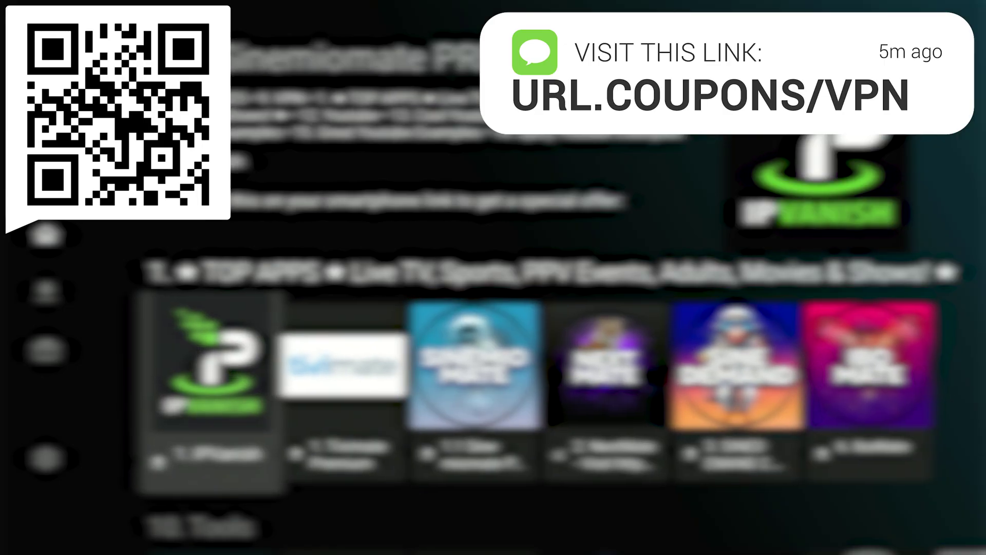
pyautogui.press('Right')
pyautogui.press('Right')
pyautogui.press('Right')
pyautogui.press('Right')
pyautogui.press('Left')
pyautogui.press('Left')
pyautogui.press('Left')
pyautogui.press('Left')
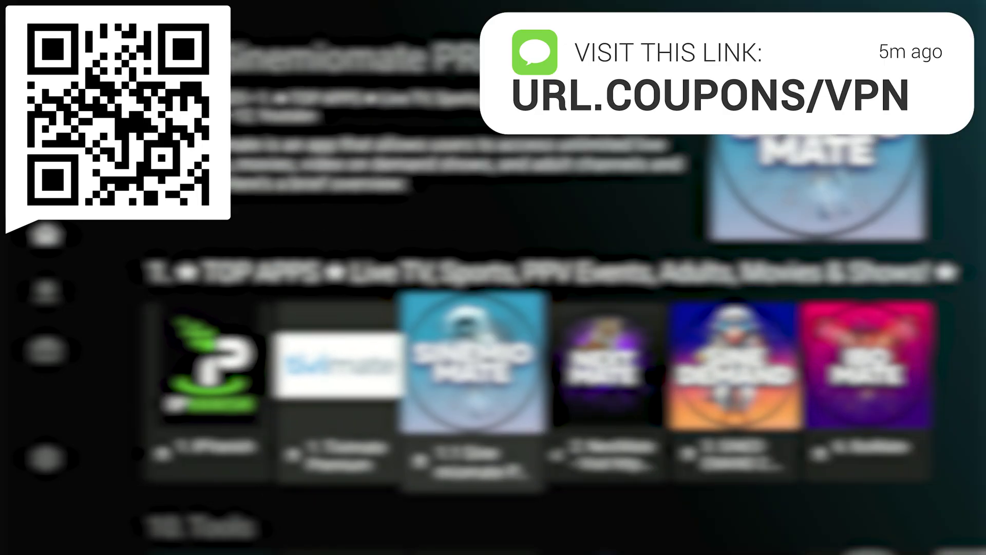
pyautogui.press('Right')
pyautogui.press('Right')
pyautogui.press('Right')
pyautogui.press('Right')
pyautogui.press('Right')
pyautogui.press('Left')
pyautogui.press('Left')
pyautogui.press('Left')
pyautogui.press('Left')
pyautogui.press('Left')
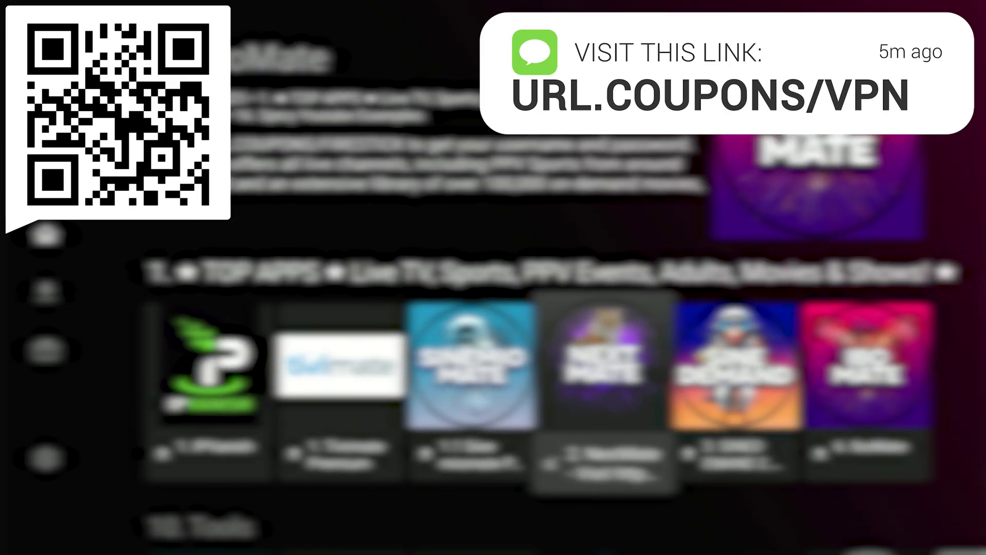
pyautogui.press('Right')
pyautogui.press('Right')
pyautogui.press('Right')
pyautogui.press('Right')
pyautogui.press('Right')
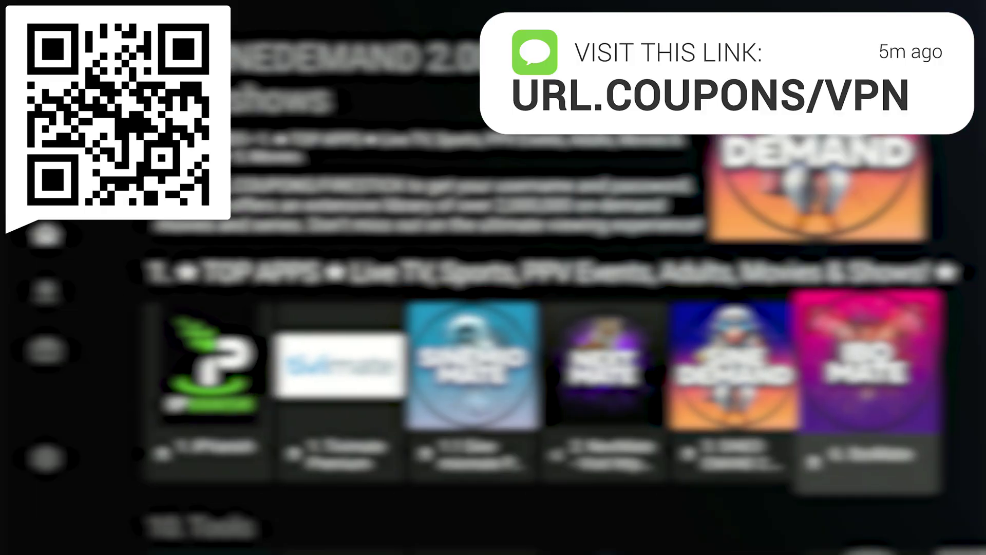
pyautogui.press('Left')
pyautogui.press('Left')
pyautogui.press('Left')
pyautogui.press('Left')
pyautogui.press('Right')
pyautogui.press('Right')
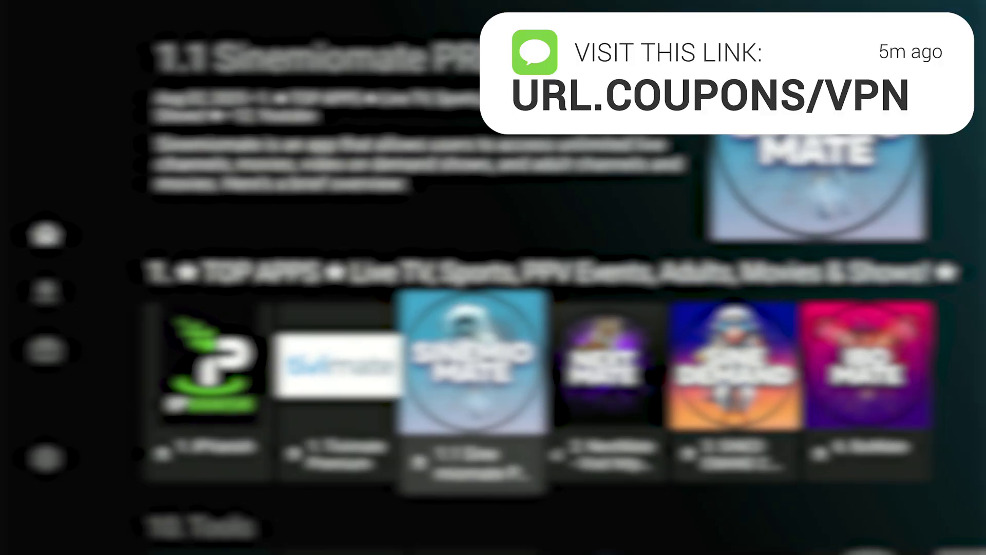
pyautogui.press('Right')
pyautogui.press('Right')
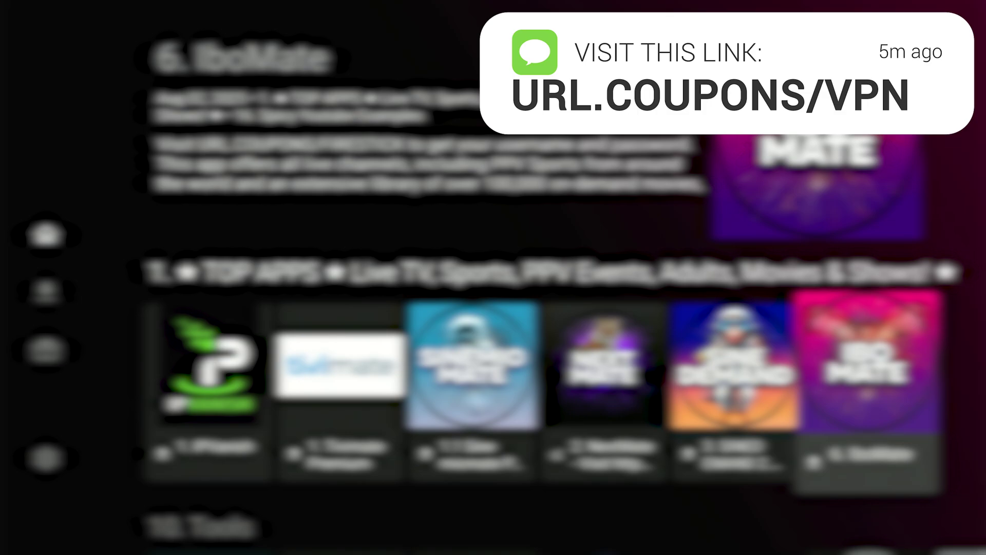
pyautogui.press('Left')
pyautogui.press('Left')
pyautogui.press('Left')
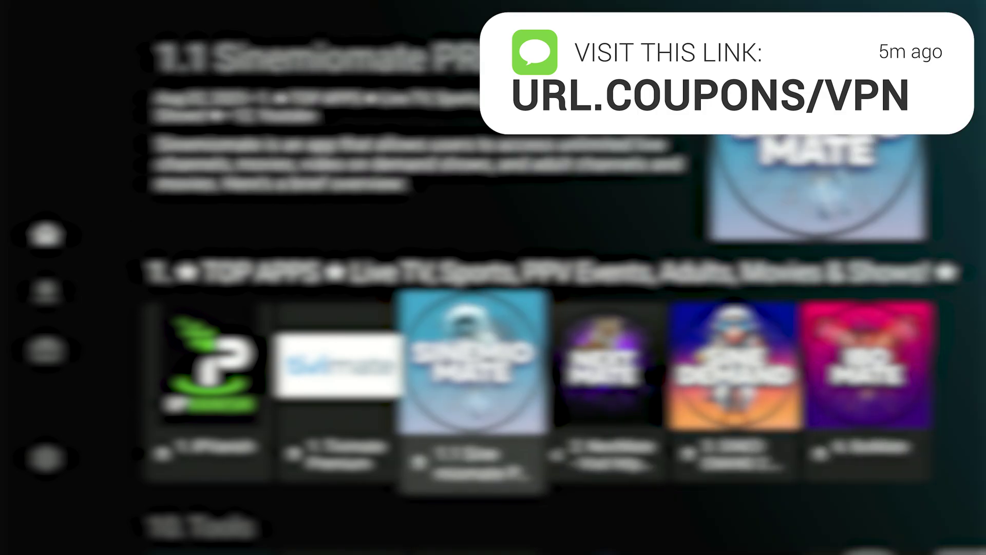